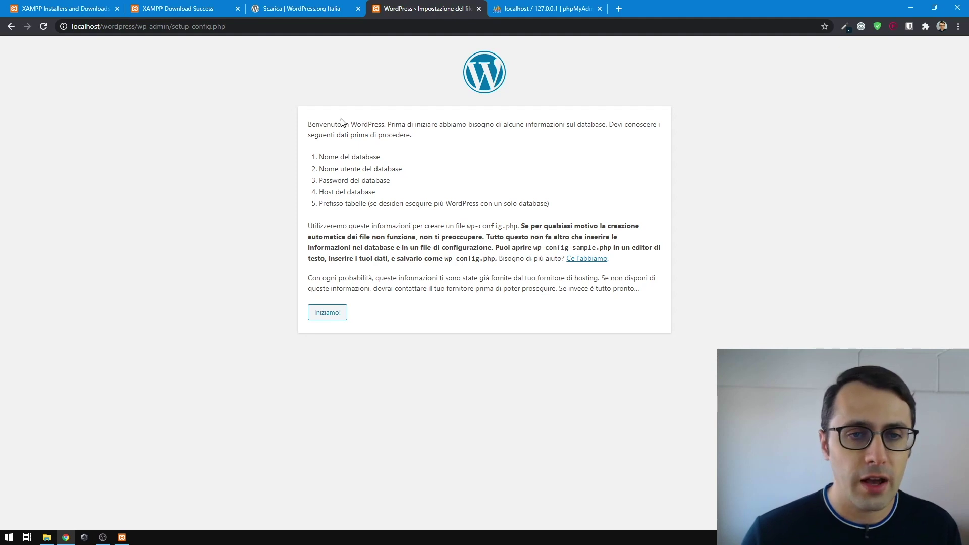
- Read the WordPress welcome text and begin setup with 'Iniziamo!' to reach the database form
drag(308, 124, 409, 135)
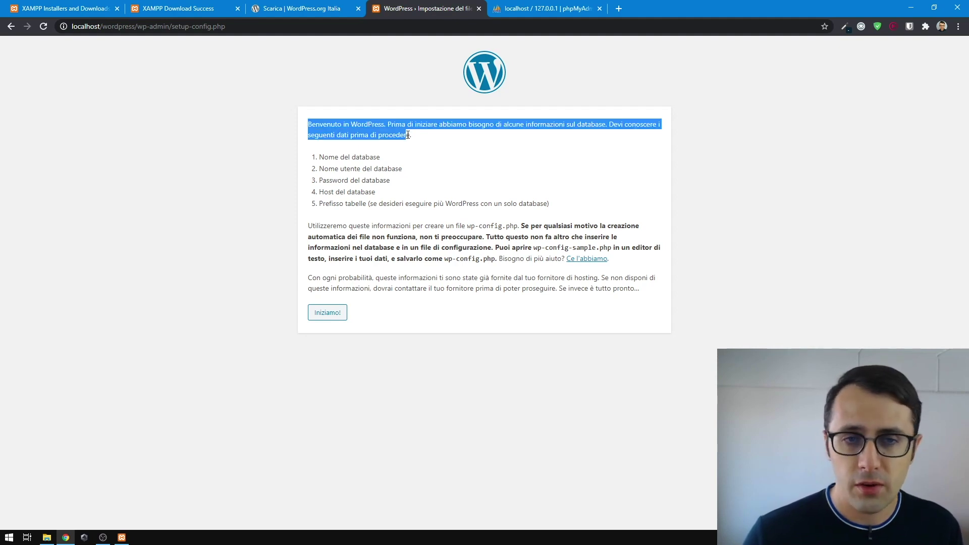
click(425, 188)
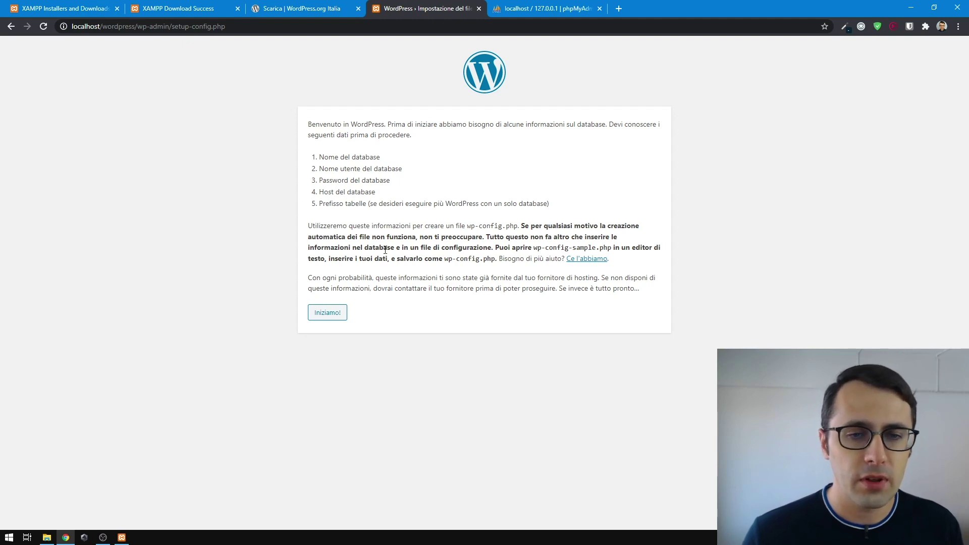
click(329, 314)
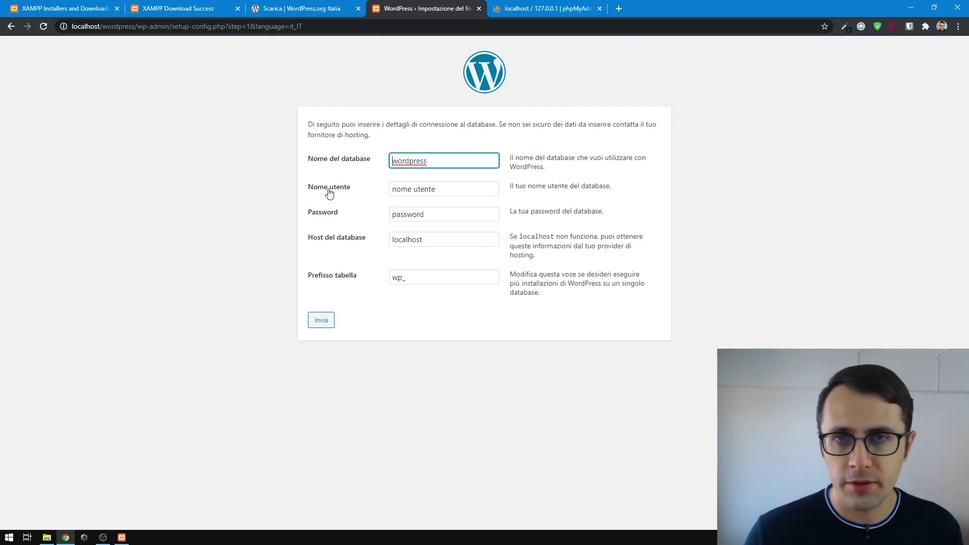
- Open phpMyAdmin via the XAMPP Control Panel's MySQL Admin button and close the duplicate tab
click(541, 11)
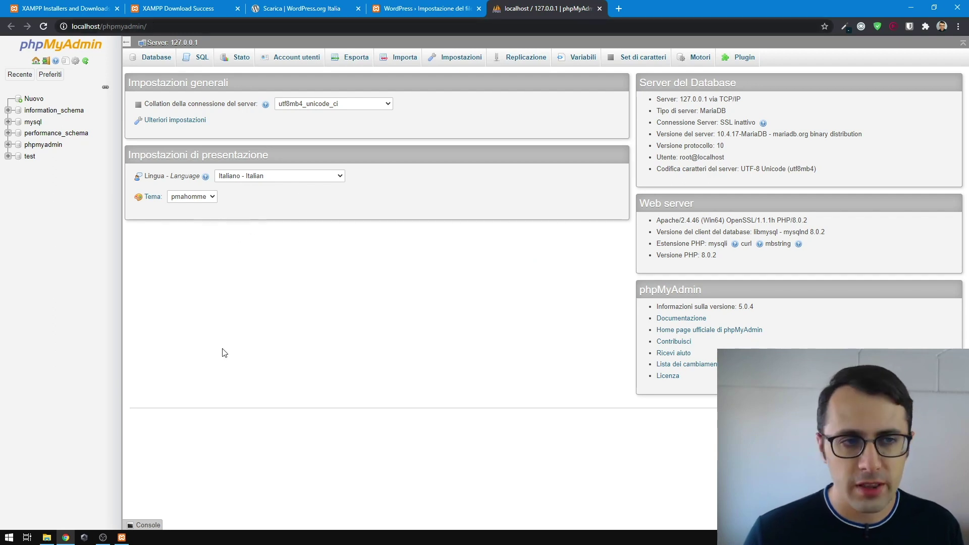
click(122, 538)
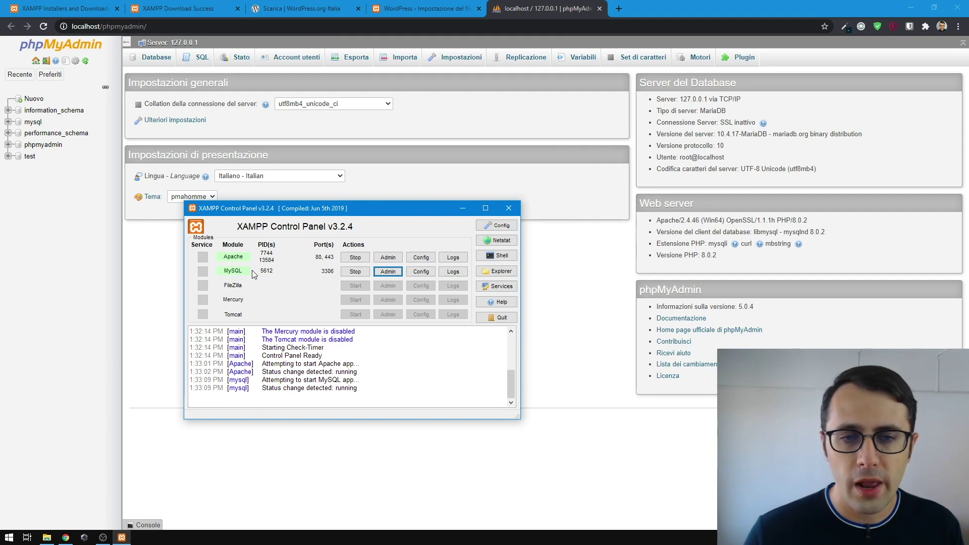
click(387, 271)
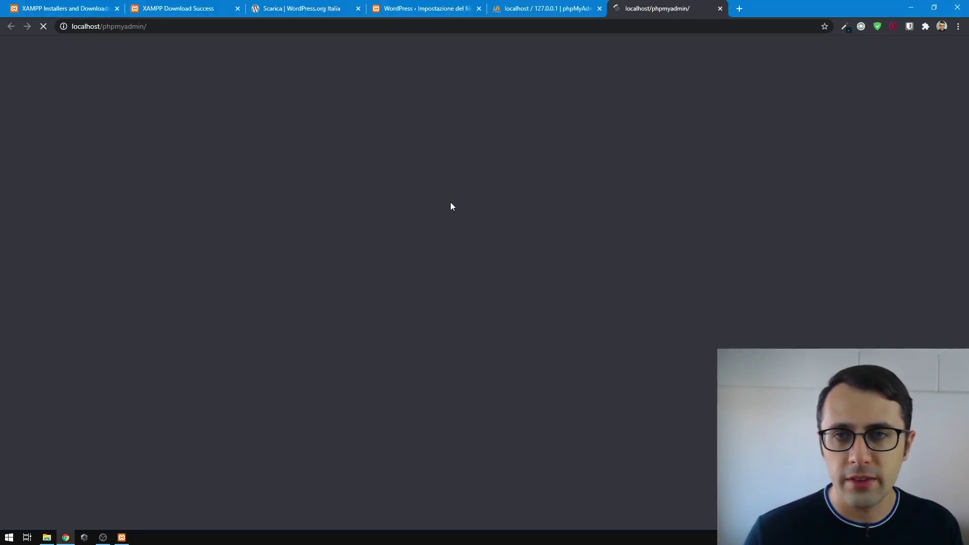
click(600, 9)
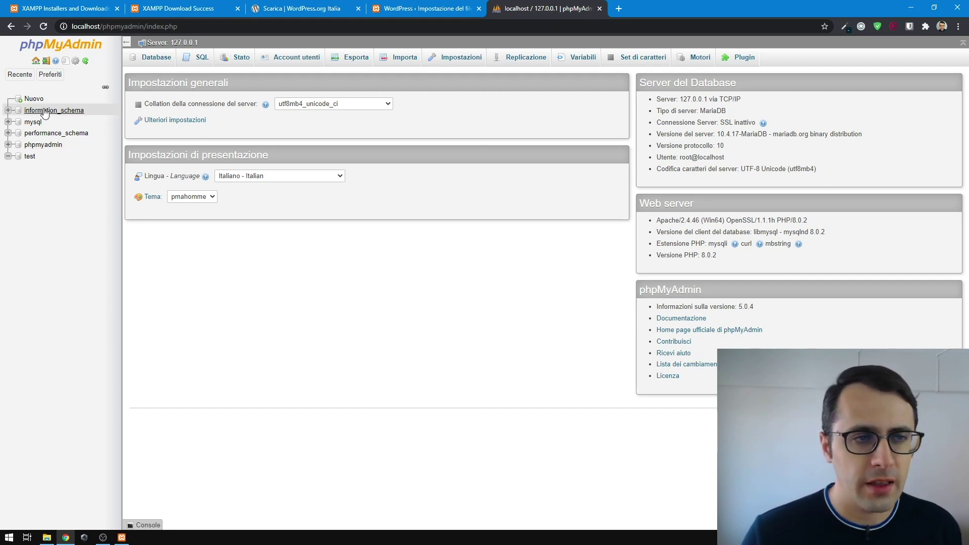
- Create a new empty database named 'wordpress'
click(30, 100)
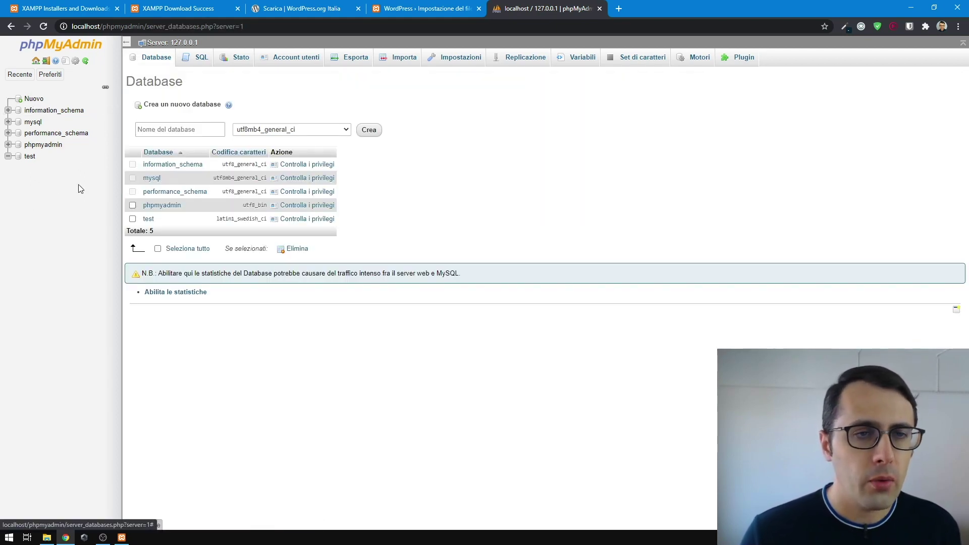
click(150, 131)
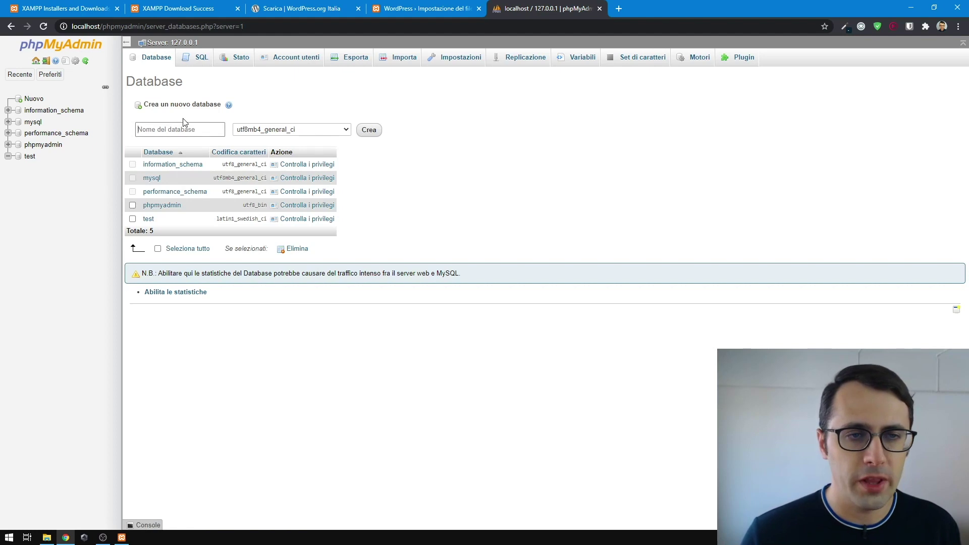
text(wo)
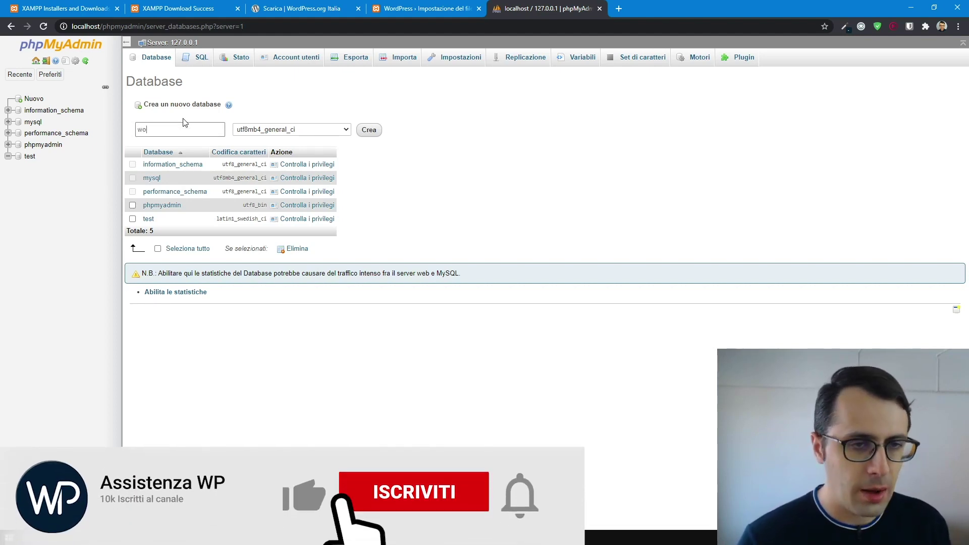
text(rdpress)
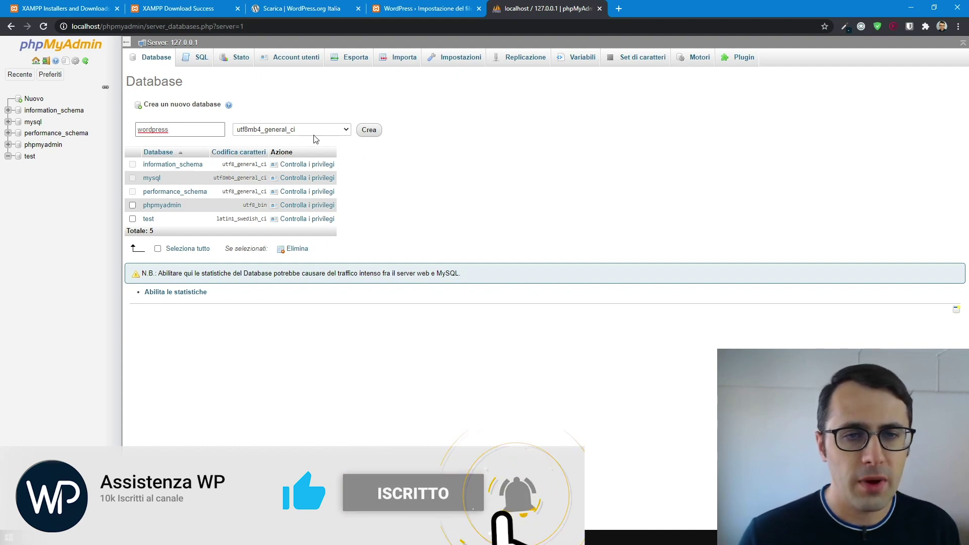
click(370, 132)
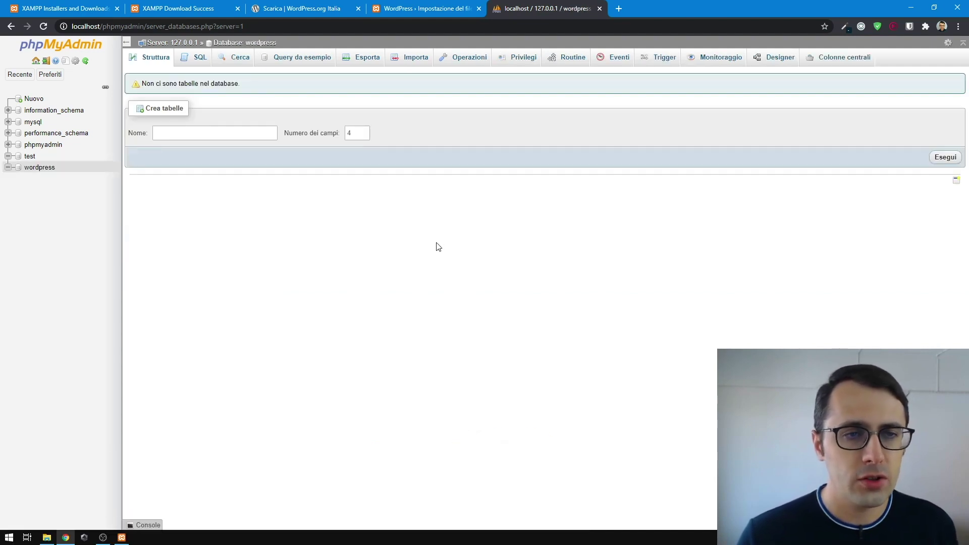
- Open the wordpress database and show its Privilegi page listing the root accounts
click(34, 170)
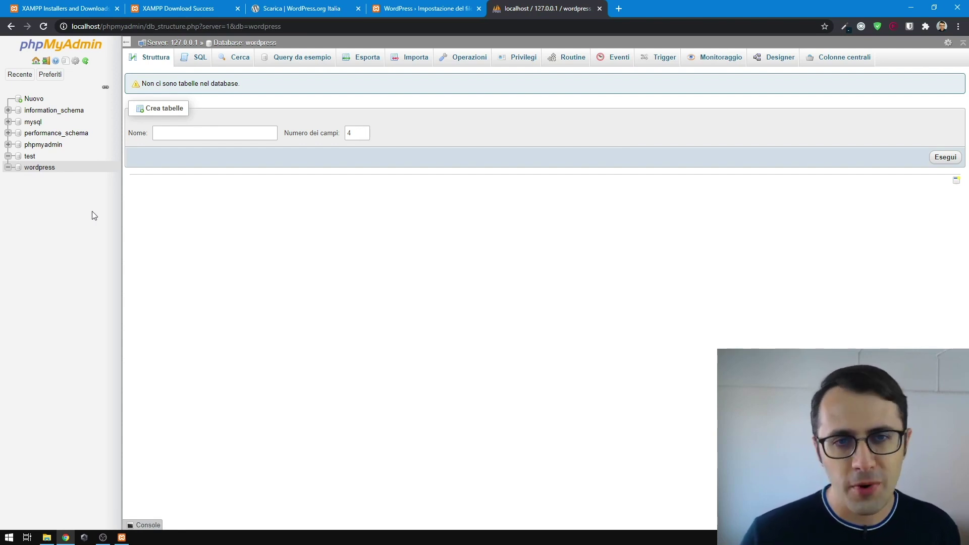
click(34, 169)
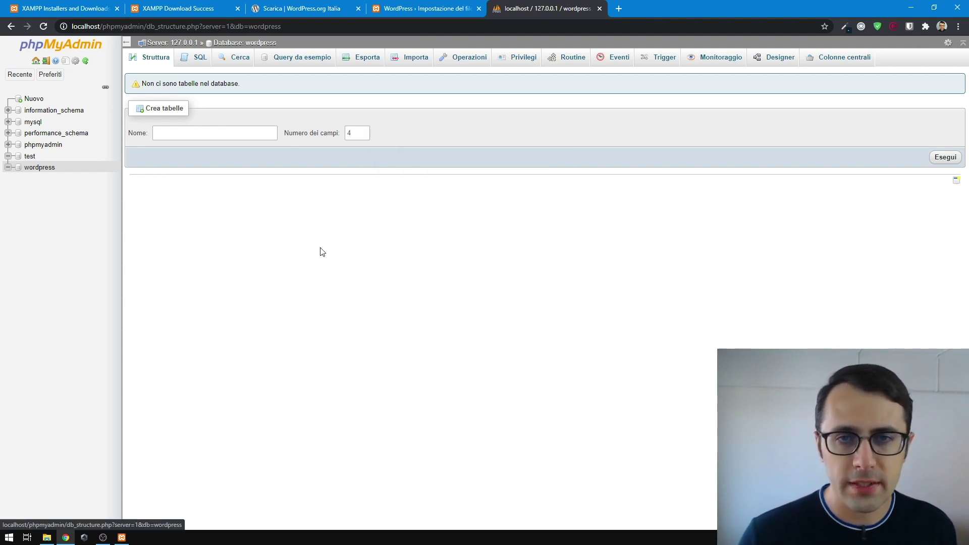
click(513, 61)
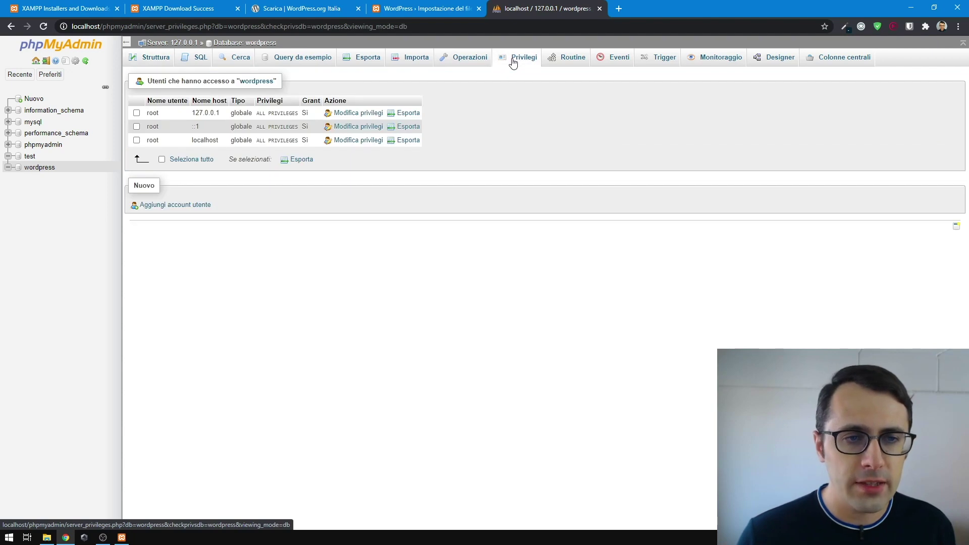
- Start a new user account named wp restricted to host localhost
click(161, 205)
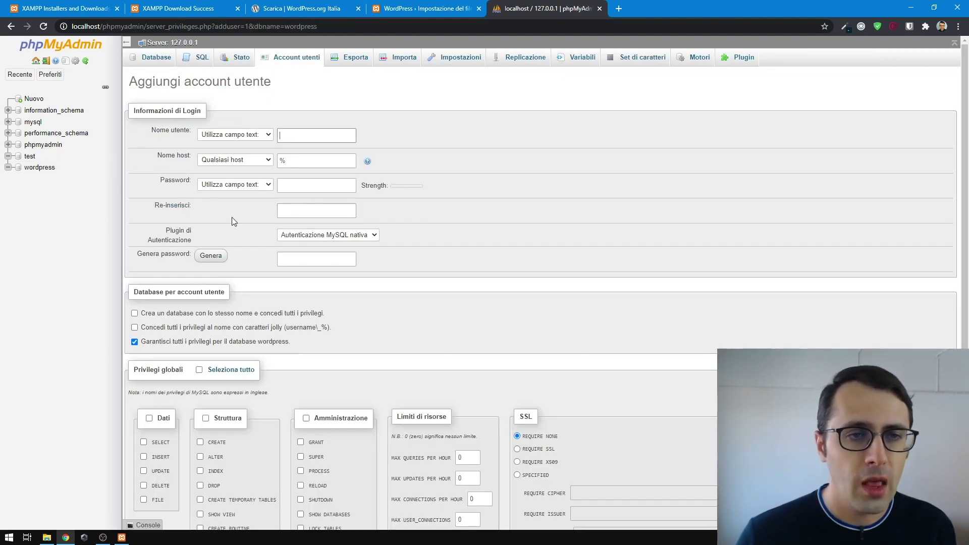
click(309, 129)
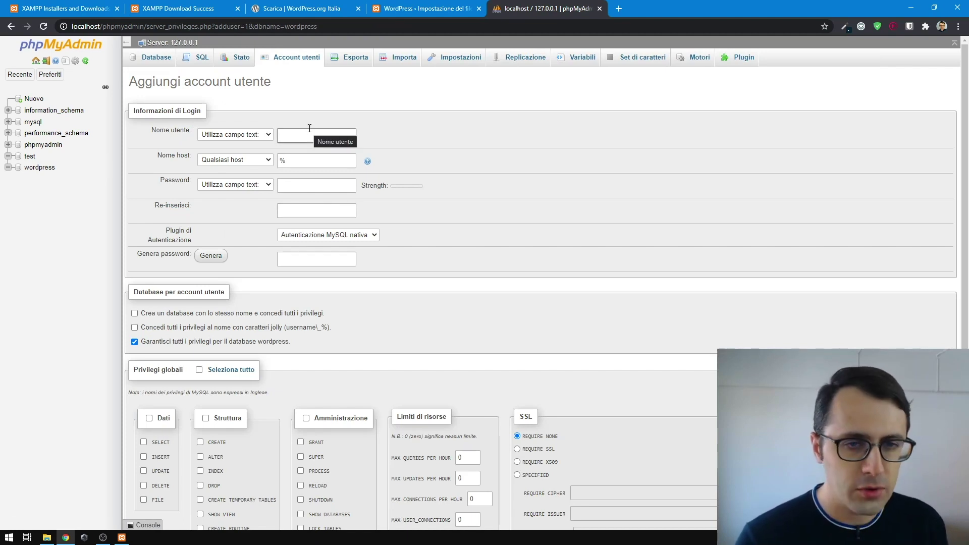
text(wp)
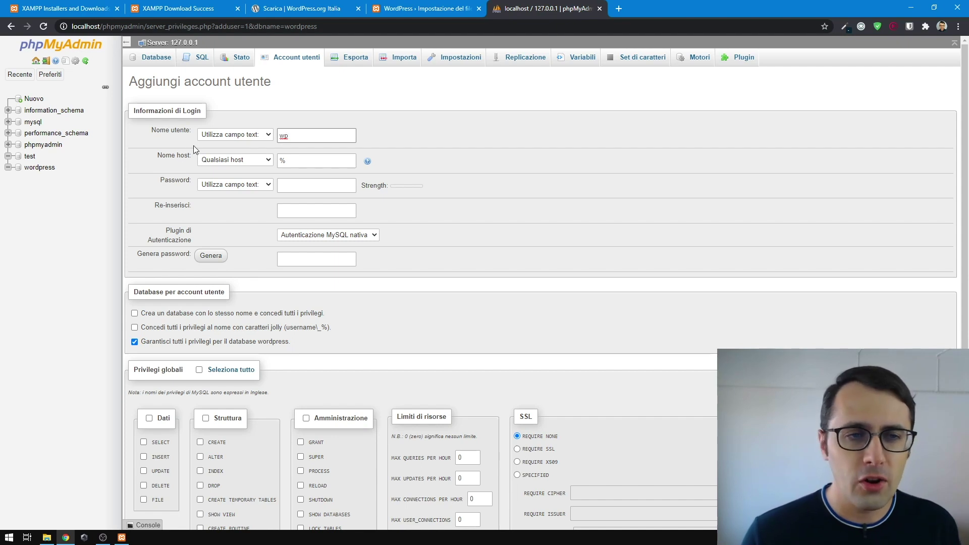
click(225, 163)
click(214, 177)
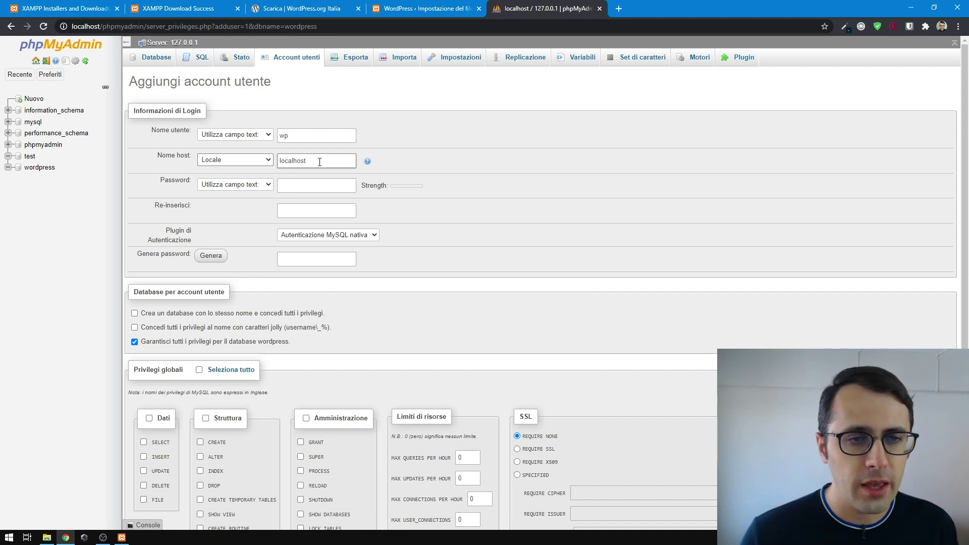
- Enter and confirm the new user's password
click(314, 183)
text(test)
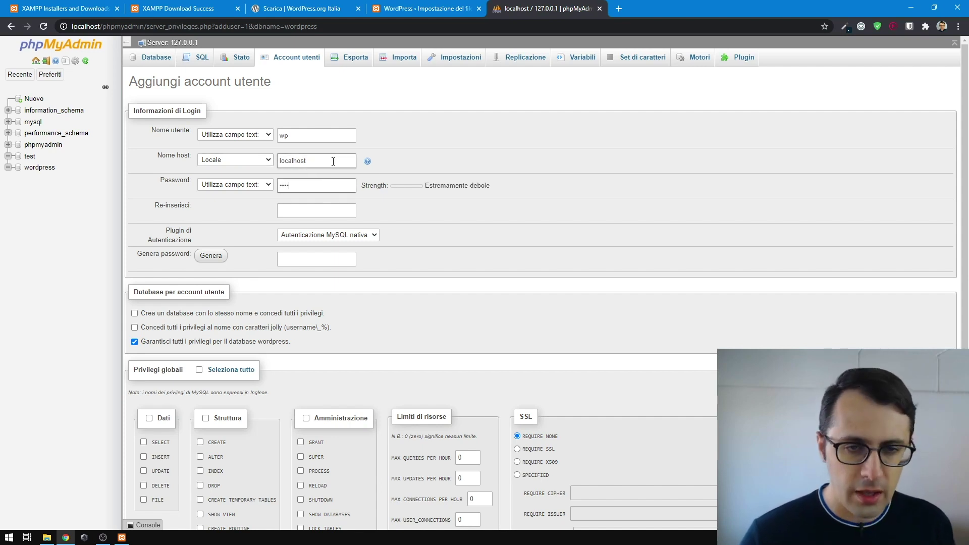
click(312, 210)
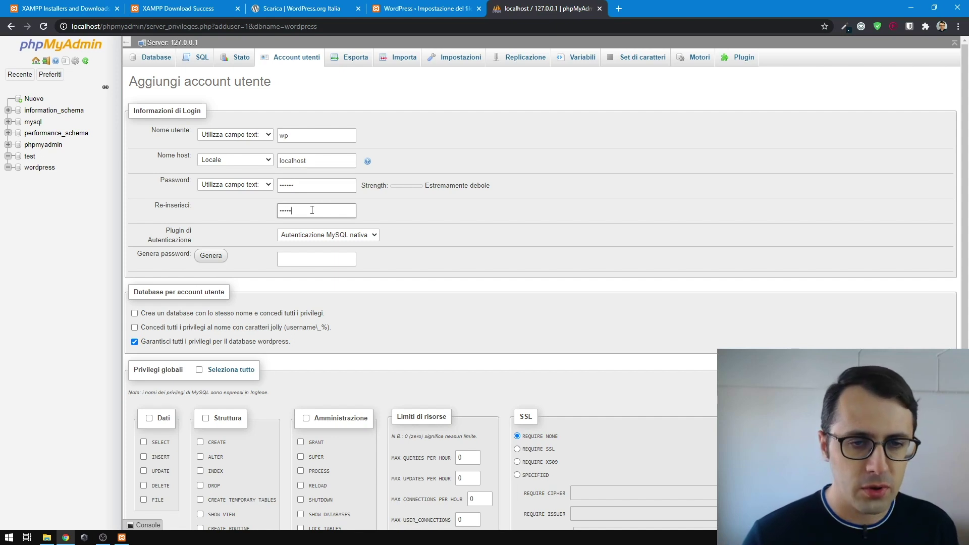
key(BackSpace)
key(BackSpace)
key(BackSpace)
key(BackSpace)
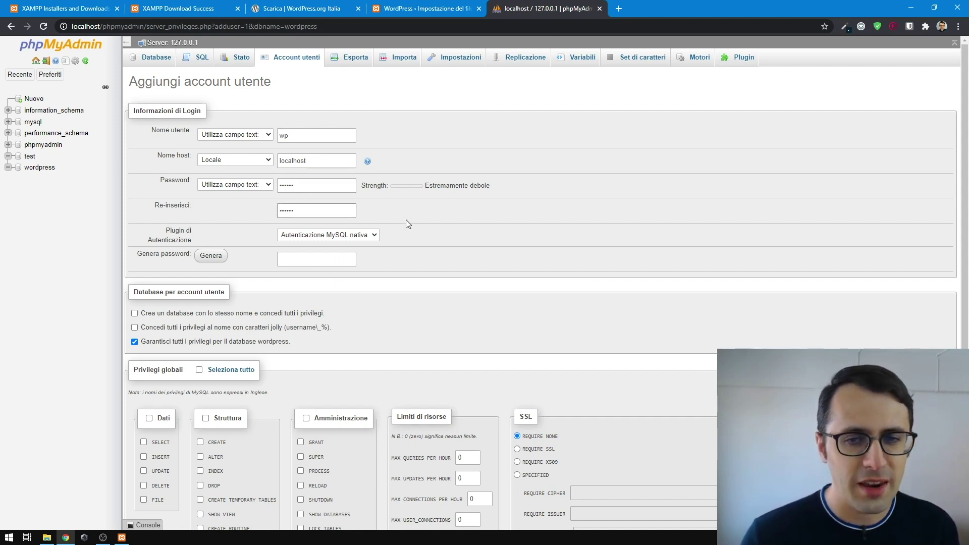
click(303, 189)
click(256, 213)
- Grant the Data, Structure and Administration global privilege groups to the new user
scroll(256, 213, down, 1)
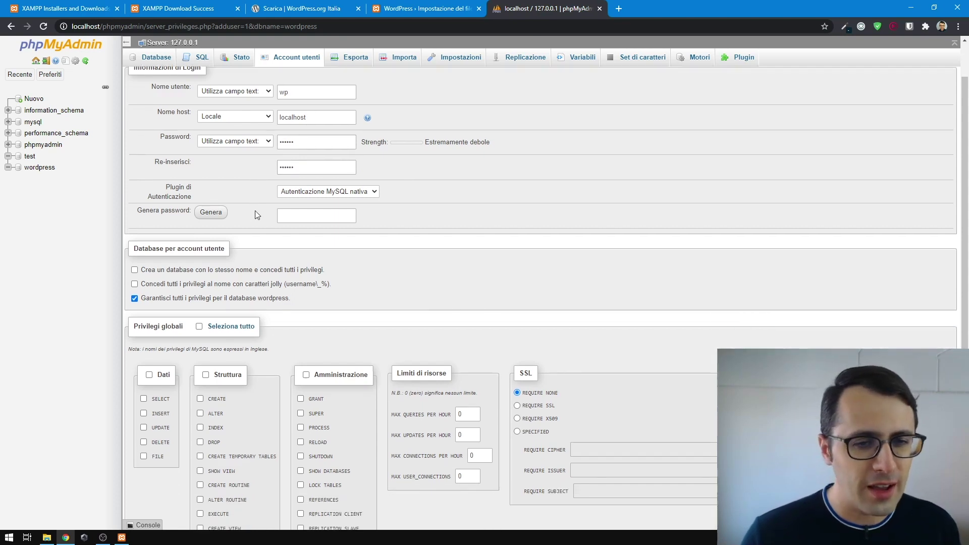
scroll(253, 207, up, 1)
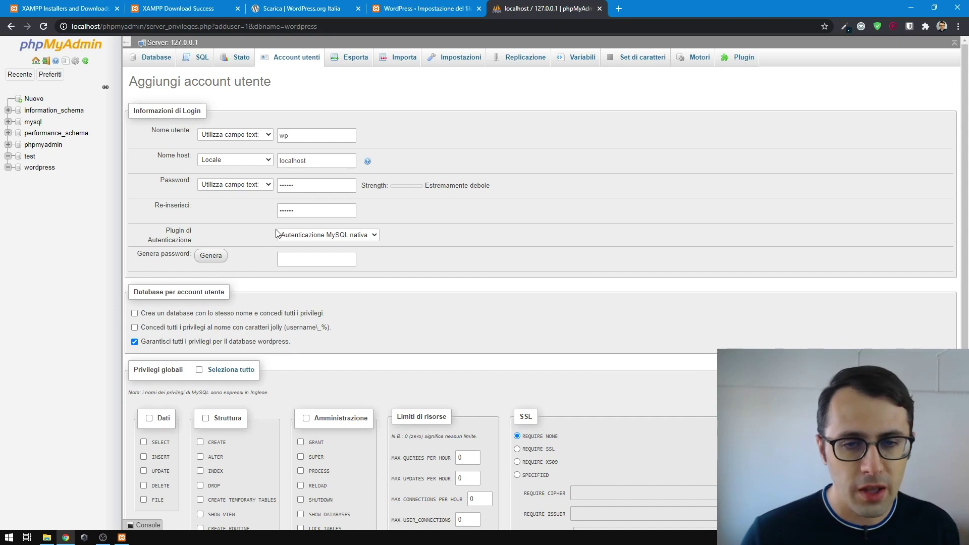
scroll(256, 234, down, 2)
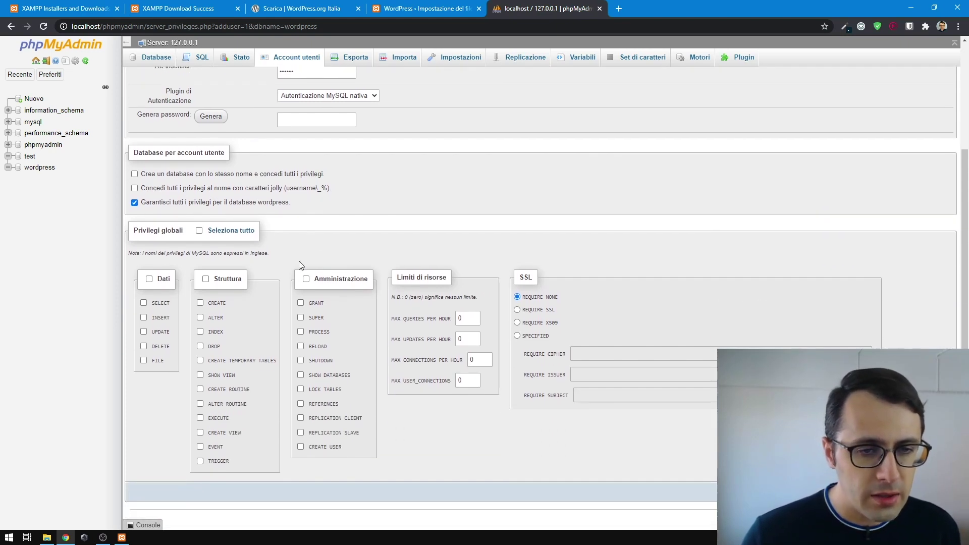
click(164, 284)
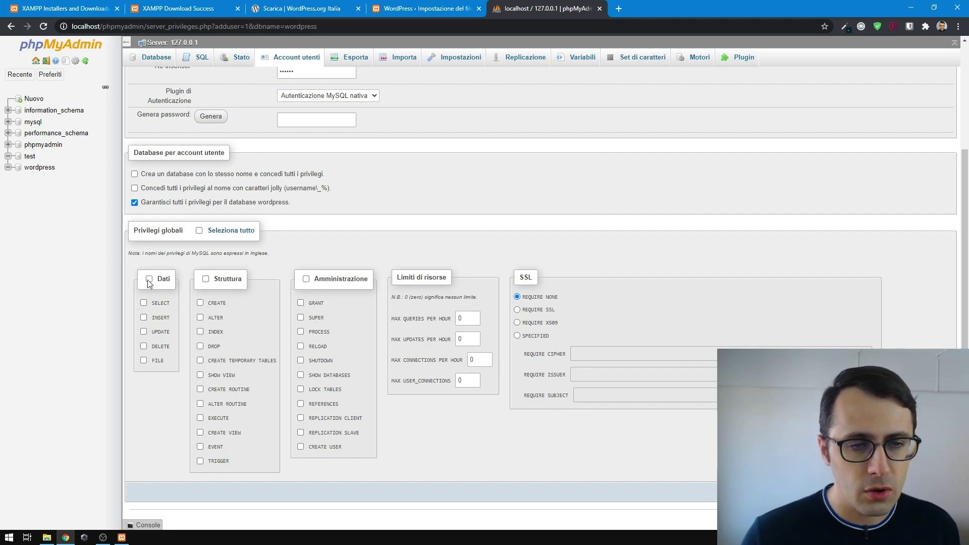
click(206, 280)
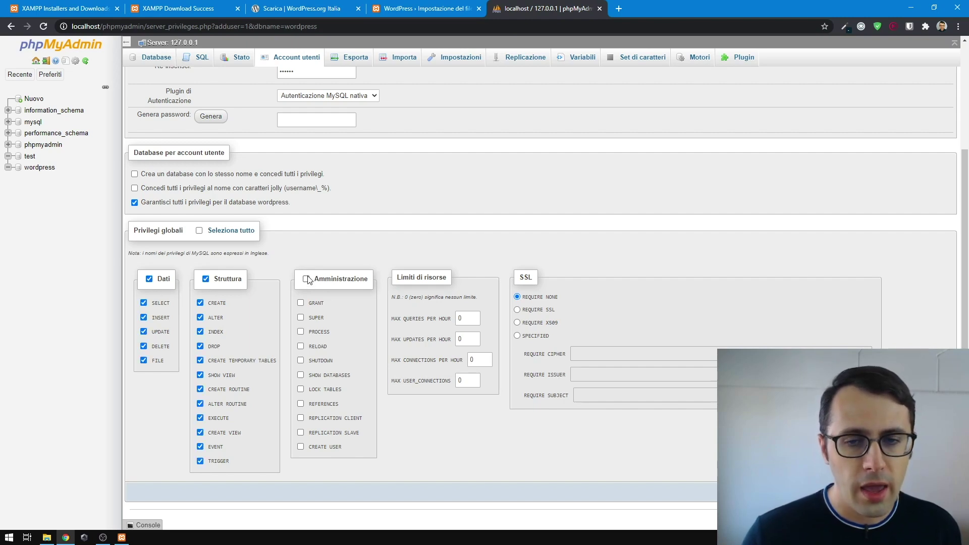
click(307, 279)
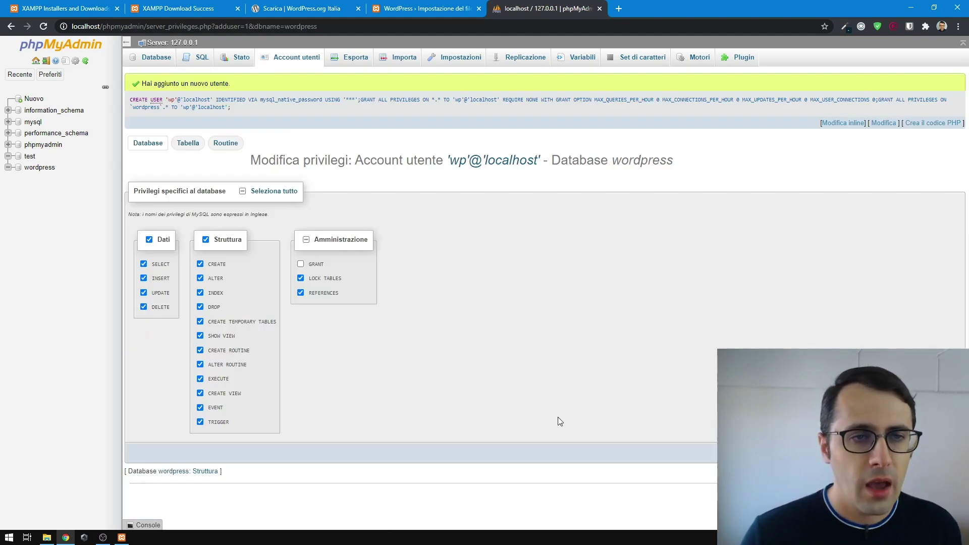
- Confirm wp@localhost has ALL PRIVILEGES on the wordpress database, then return to WordPress setup
drag(154, 83, 230, 84)
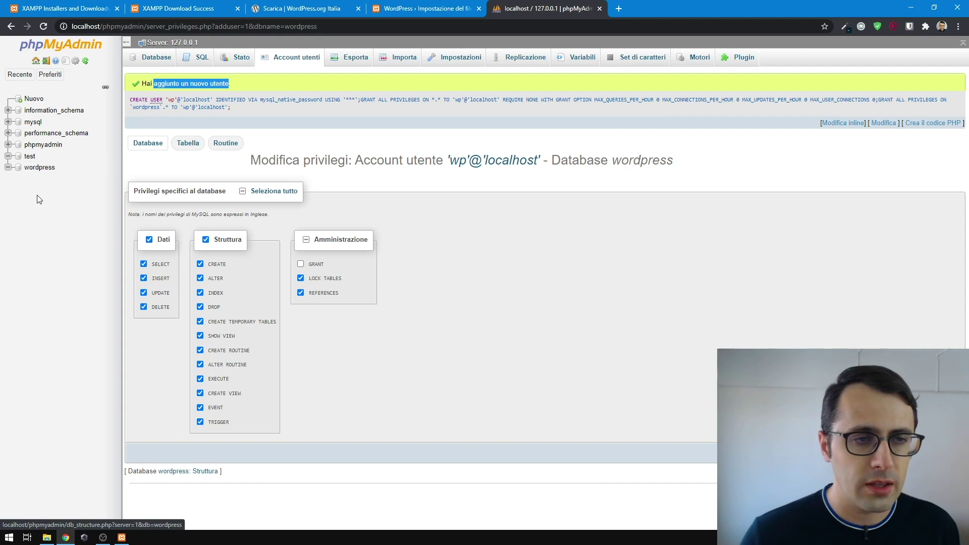
click(34, 168)
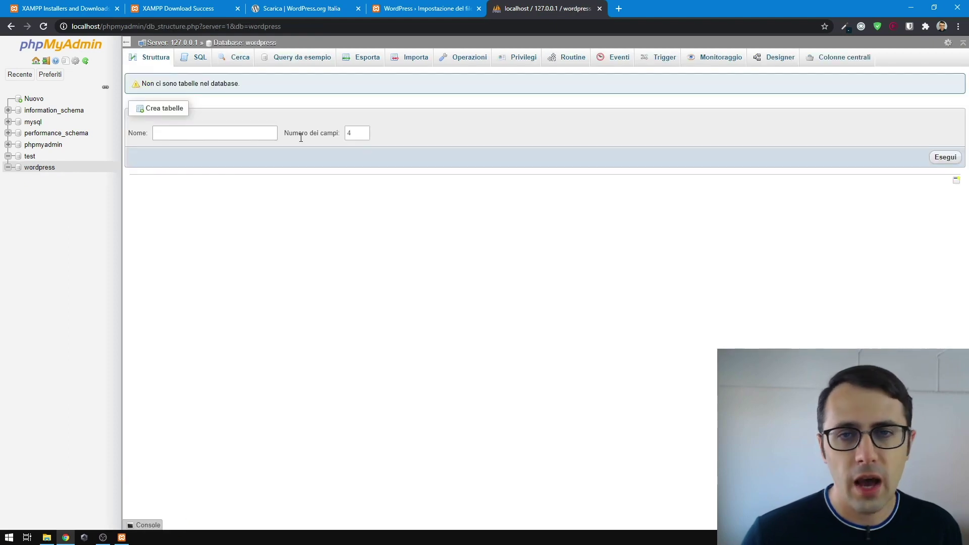
click(510, 57)
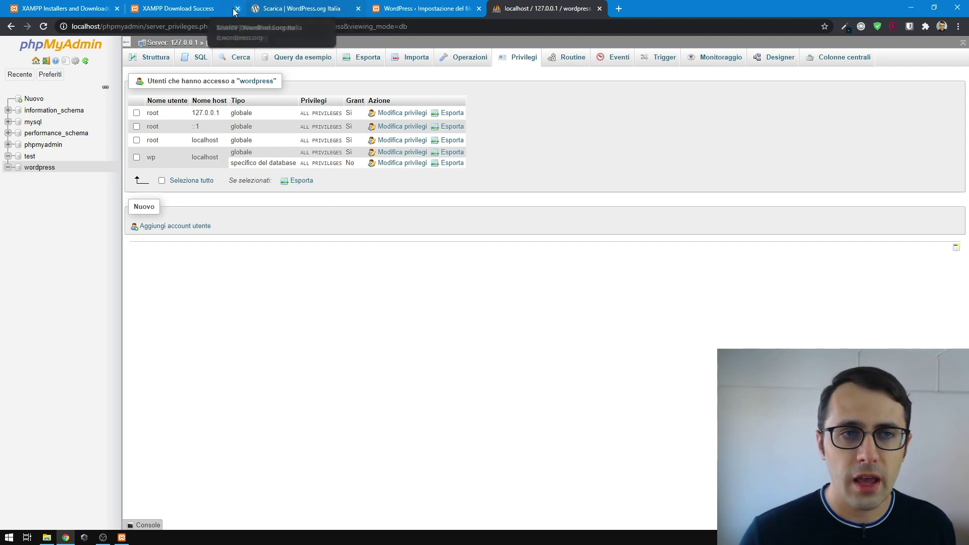
click(426, 8)
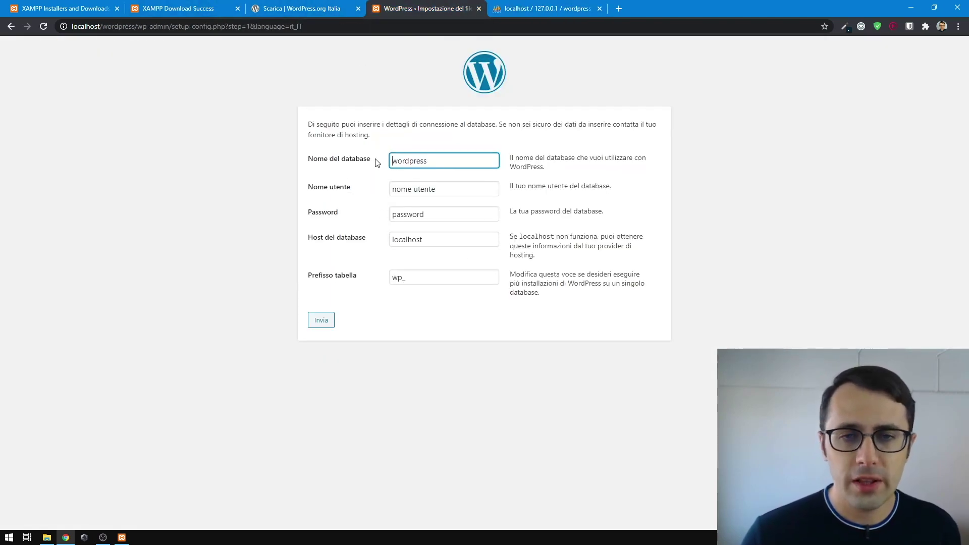
- Submit the database form with database user wp and its password
double_click(433, 161)
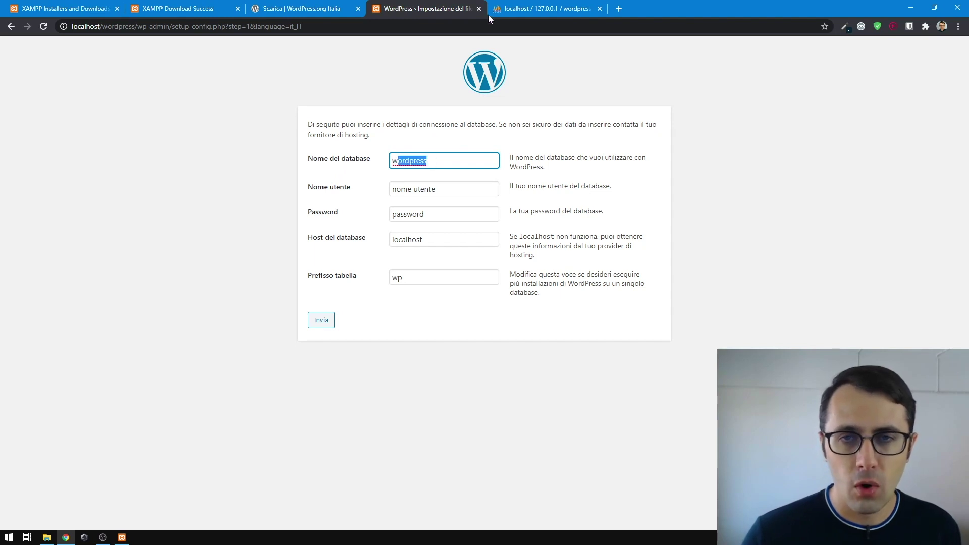
click(513, 6)
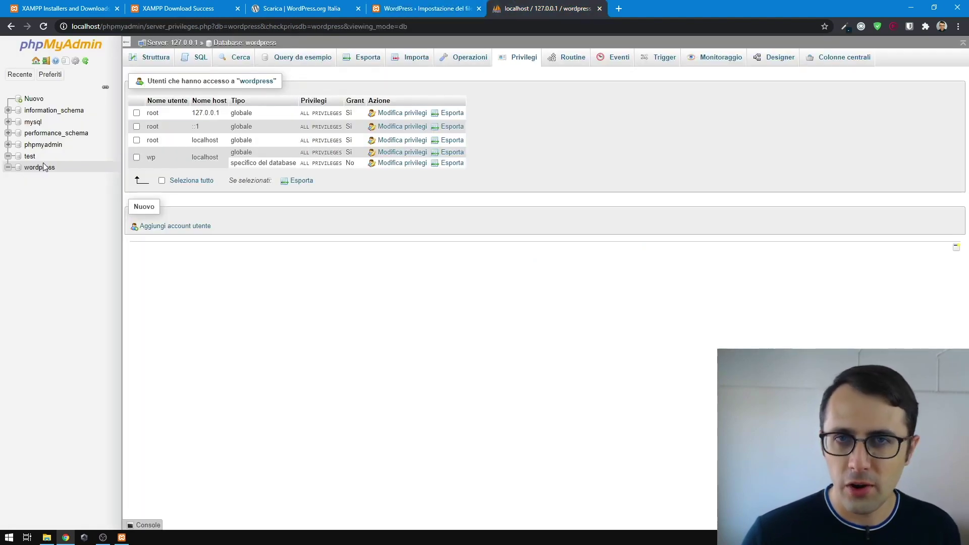
click(425, 8)
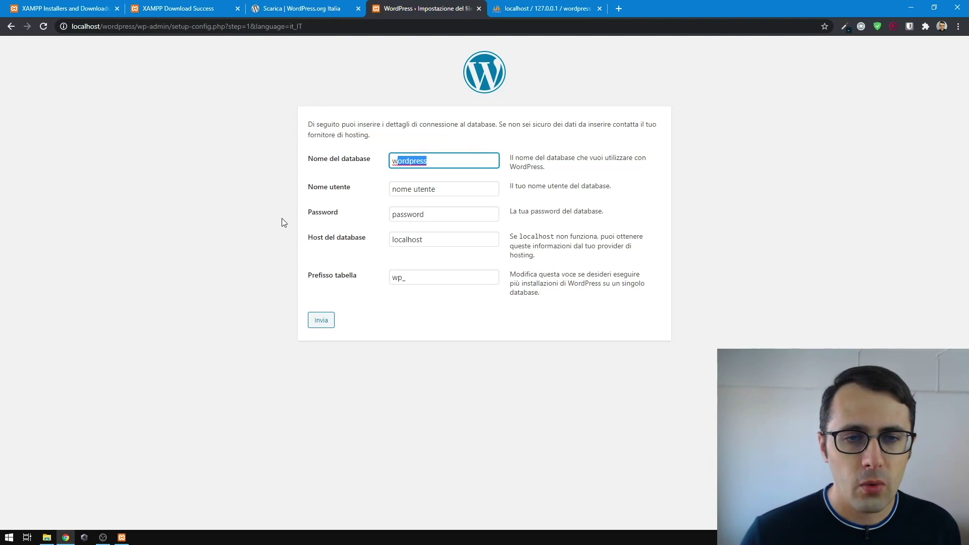
triple_click(444, 189)
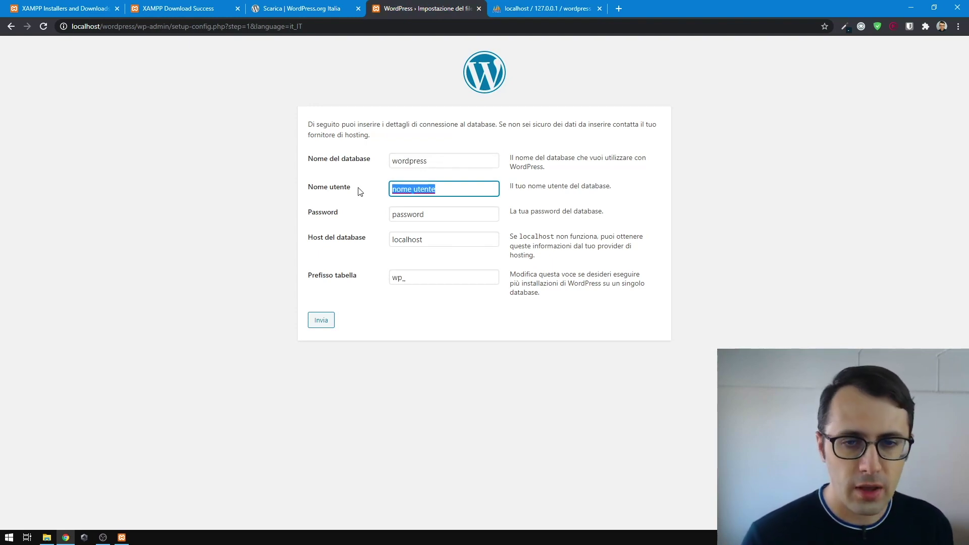
text(wp)
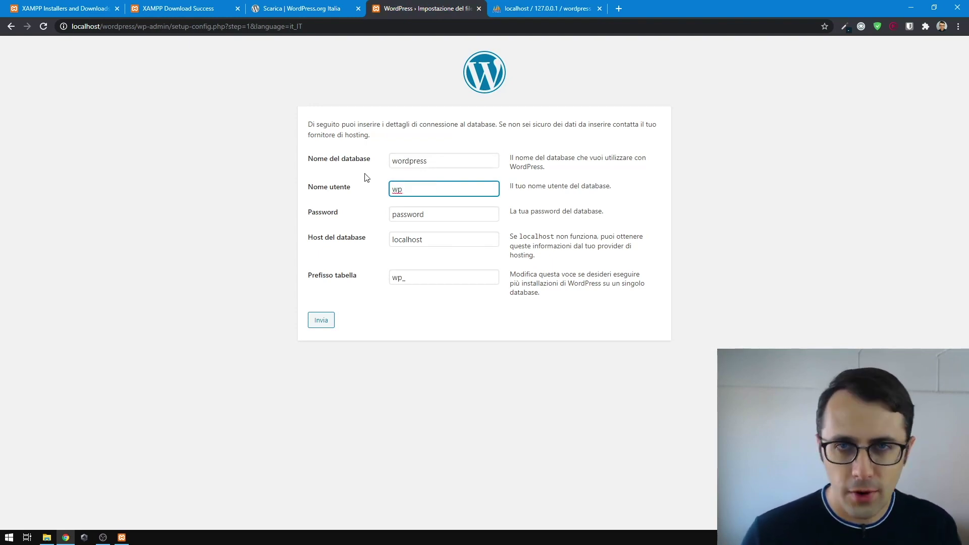
key(Tab)
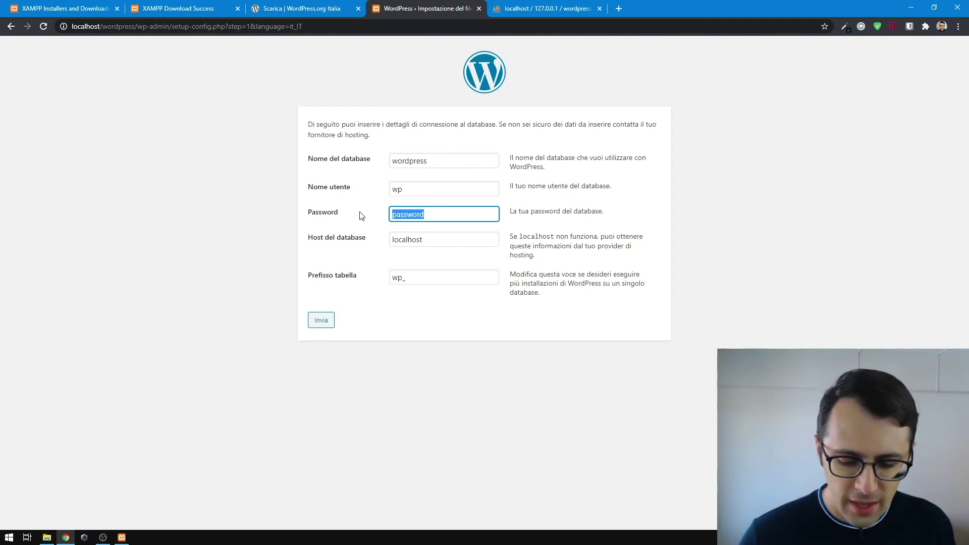
text(123456)
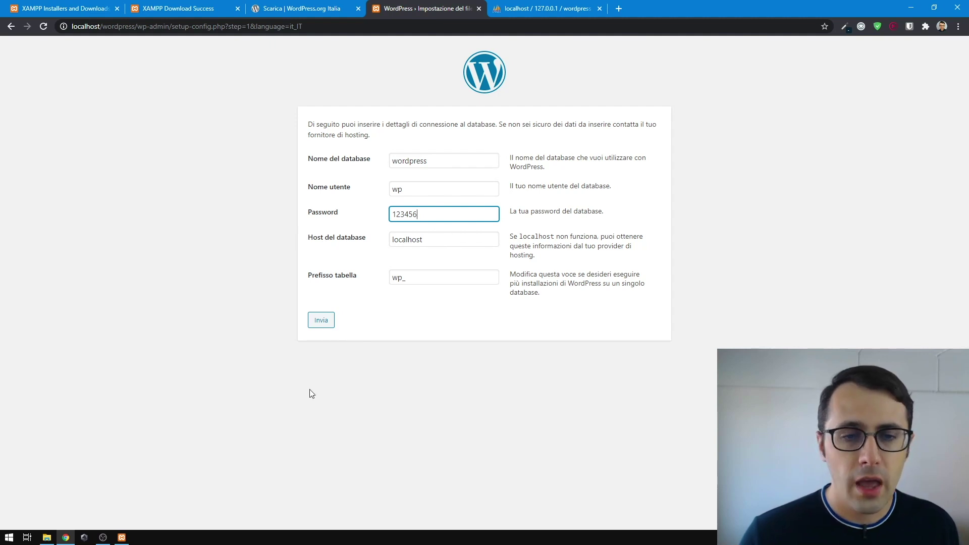
click(321, 323)
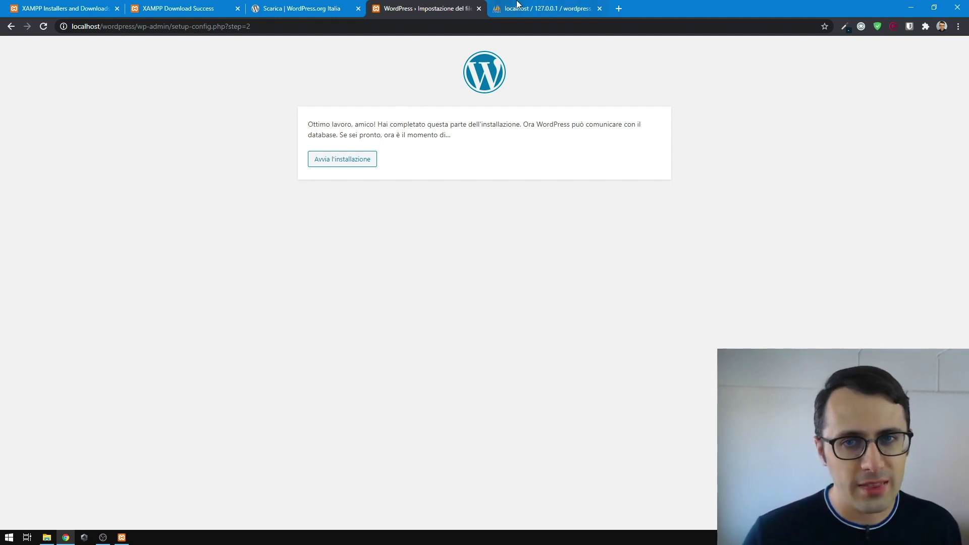
- Check the wordpress users in phpMyAdmin, then launch the WordPress installation with 'Avvia l'installazione'
click(519, 7)
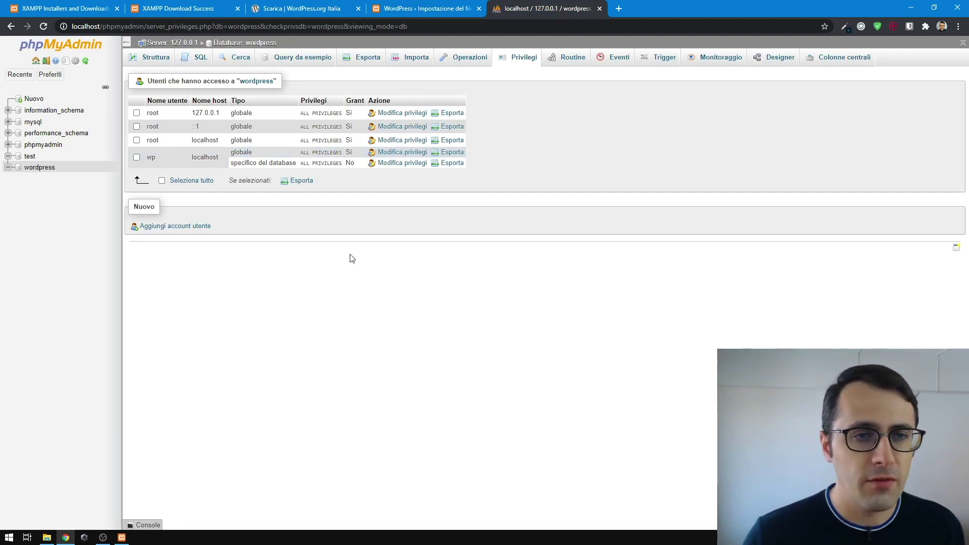
click(394, 5)
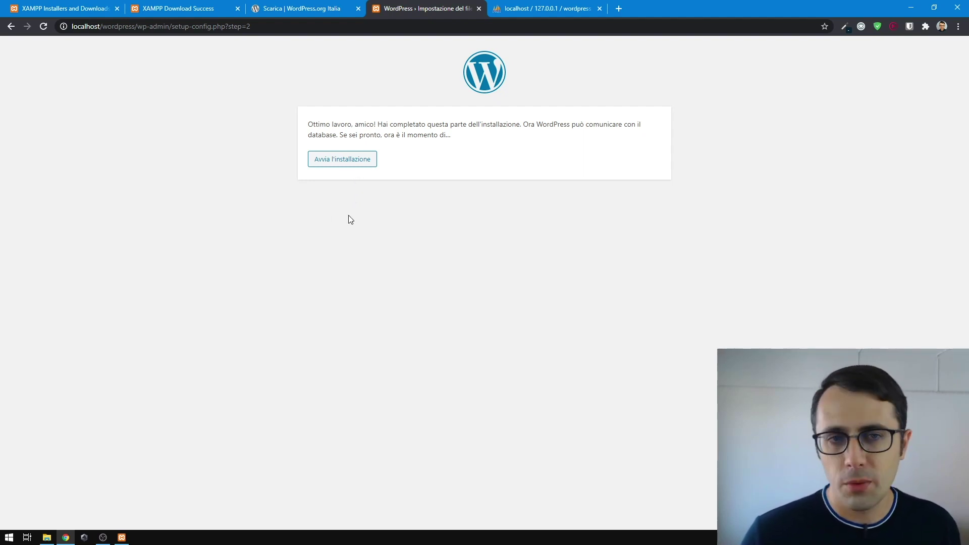
click(339, 161)
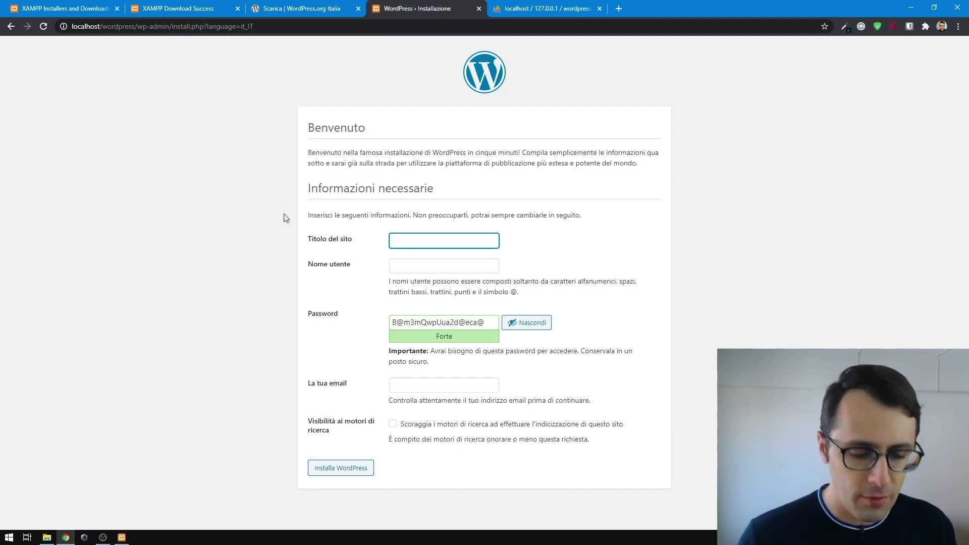
- Enter site title 'Nuova installazione', admin username, suggested password and admin e-mail, then install
text(Nuova insta)
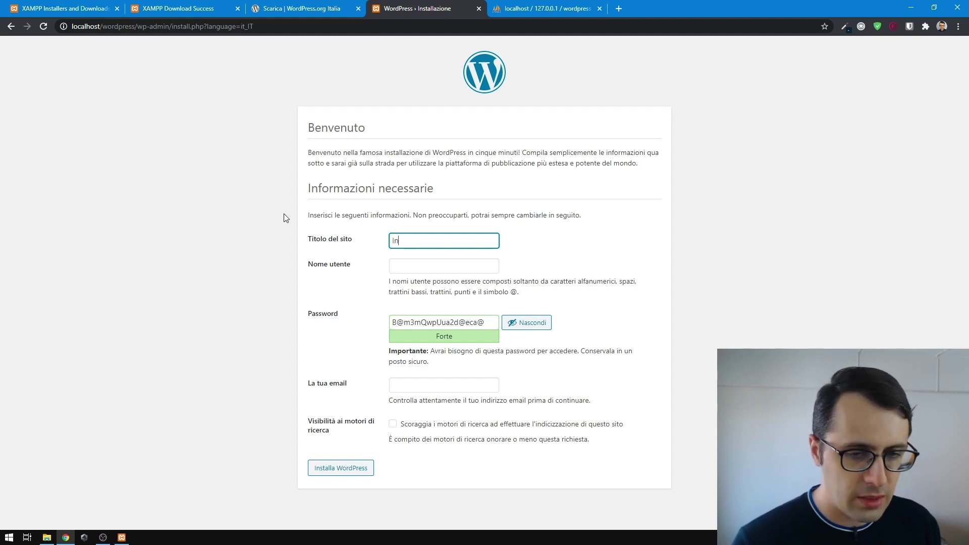
text(llazione)
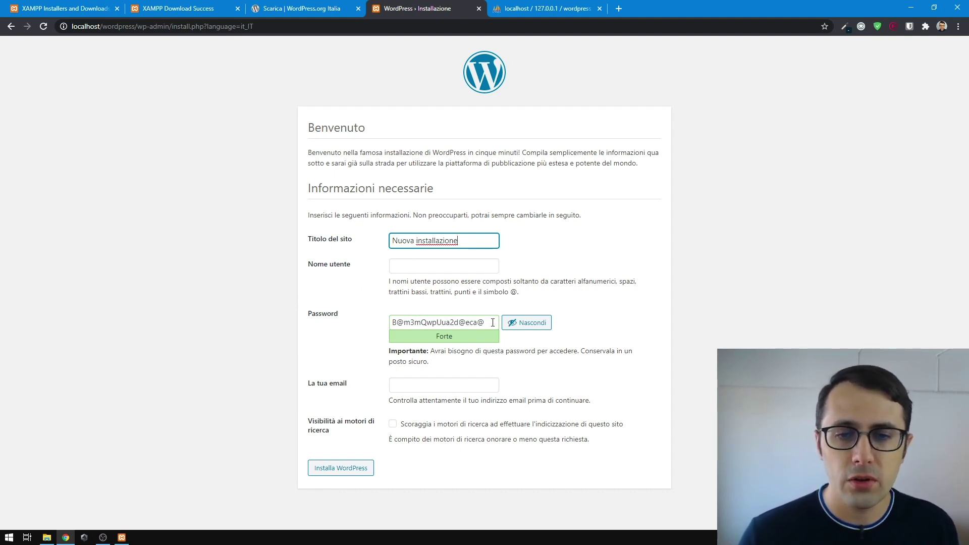
drag(493, 322, 393, 323)
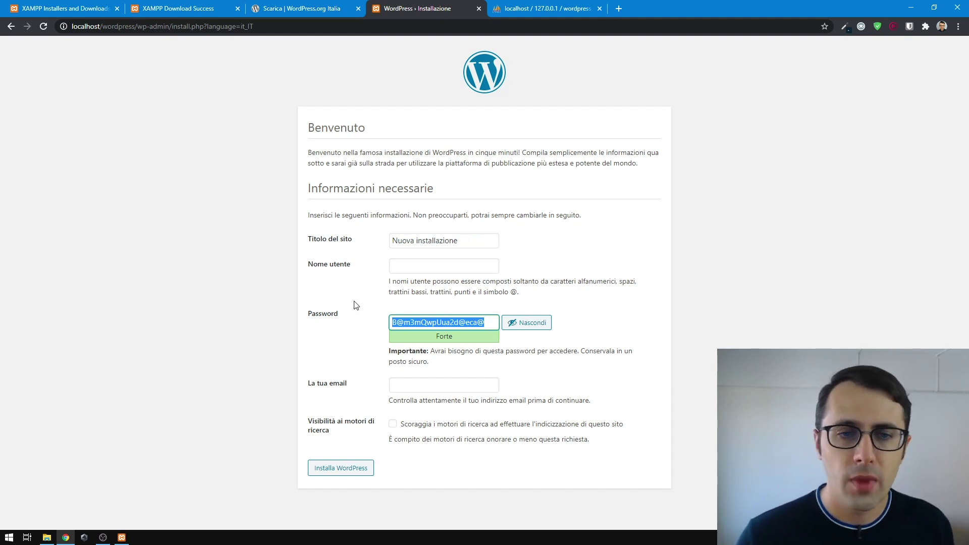
click(402, 267)
text(wp)
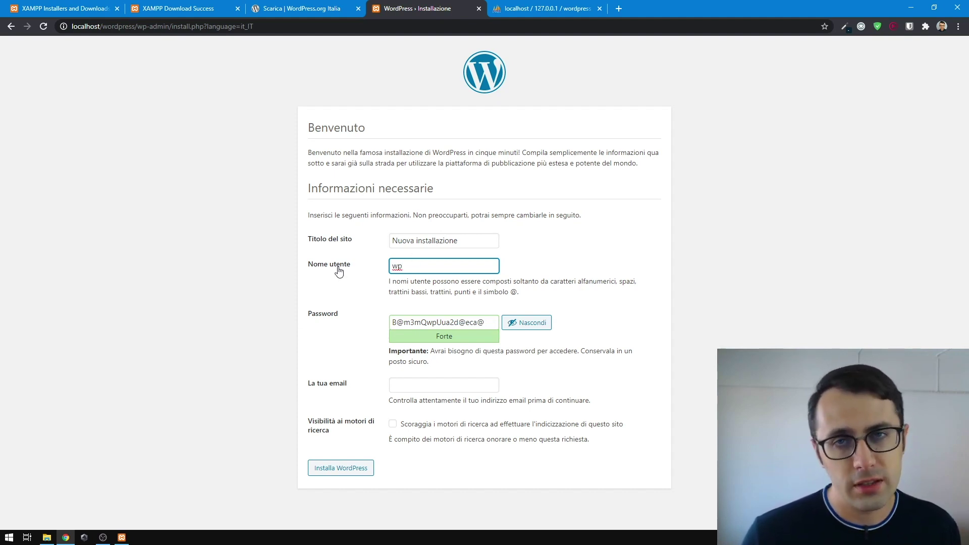
drag(463, 322, 378, 323)
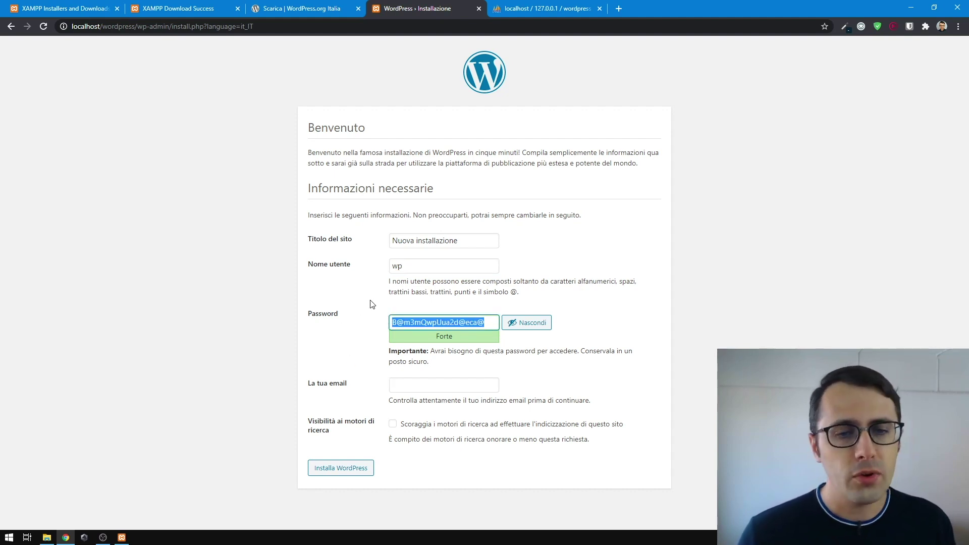
click(402, 383)
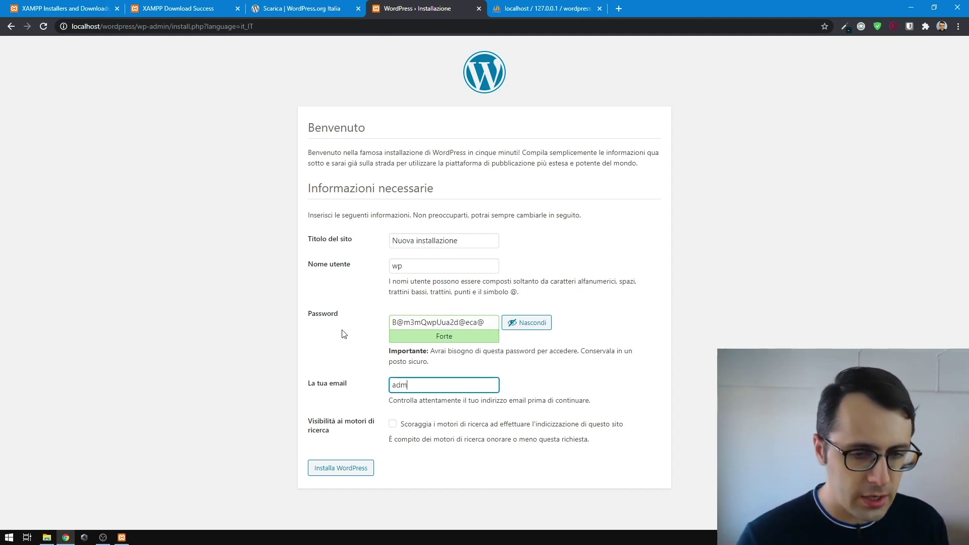
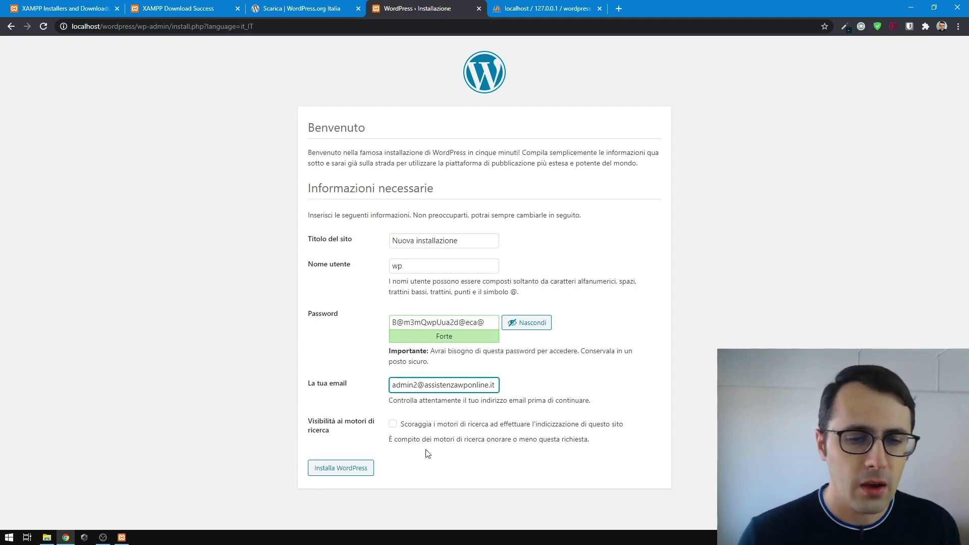
click(341, 473)
- Copy the generated password and log in as the admin with Ricordami ticked
double_click(464, 324)
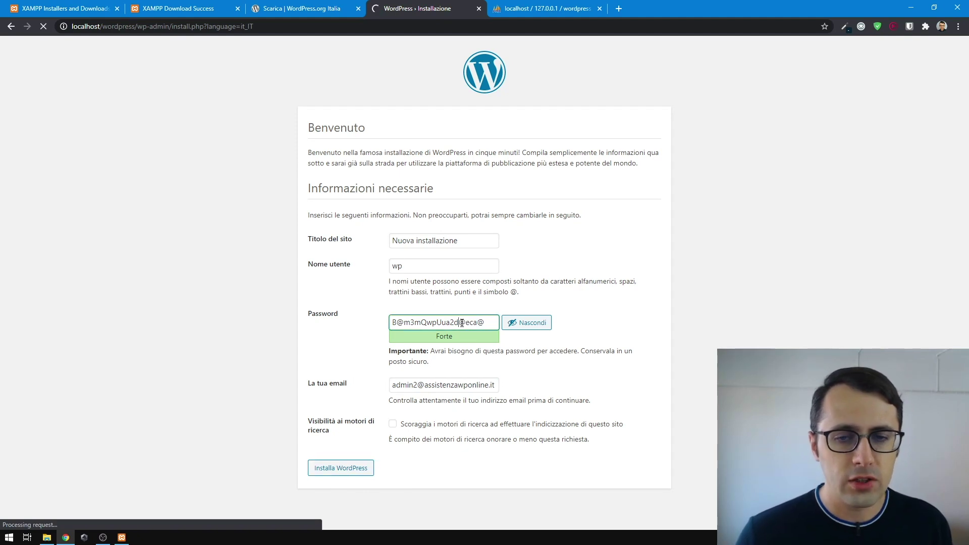
triple_click(462, 324)
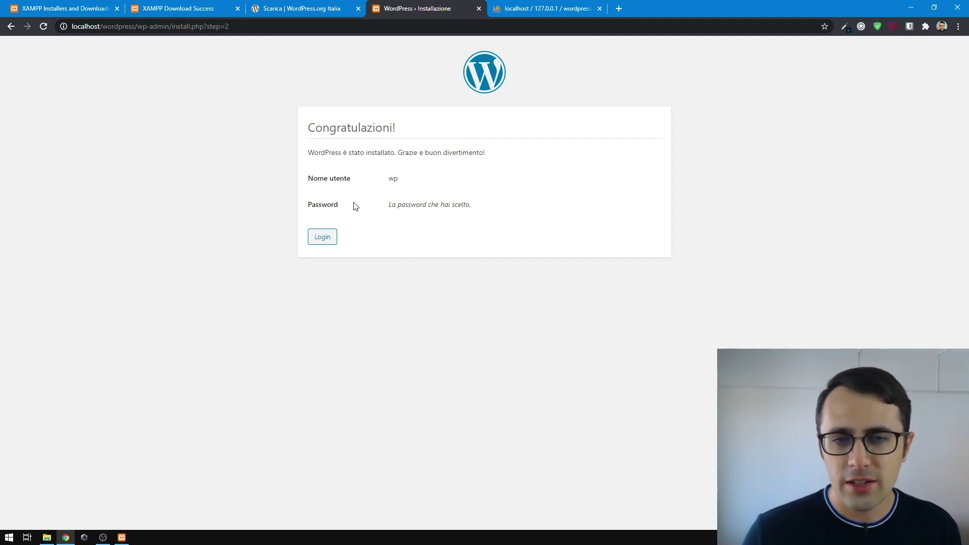
click(323, 239)
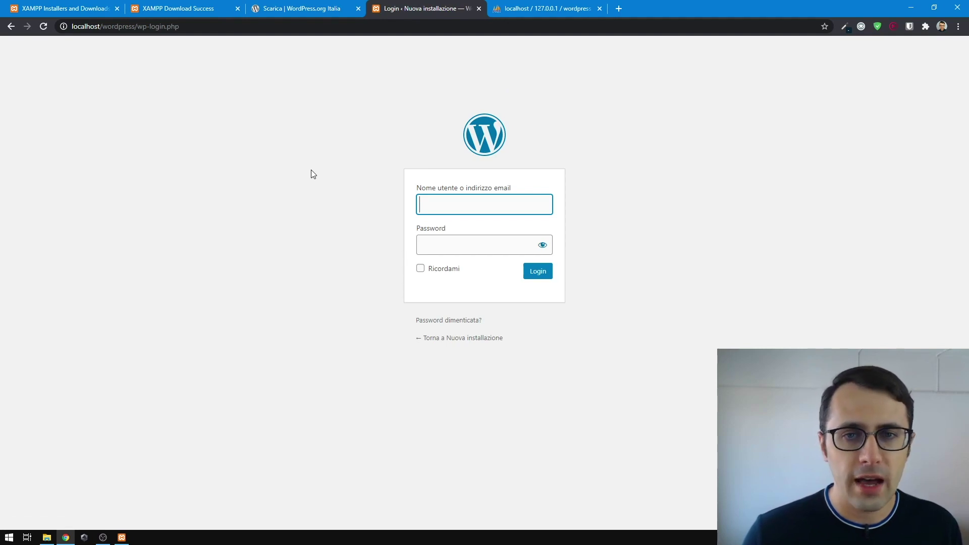
text(wp)
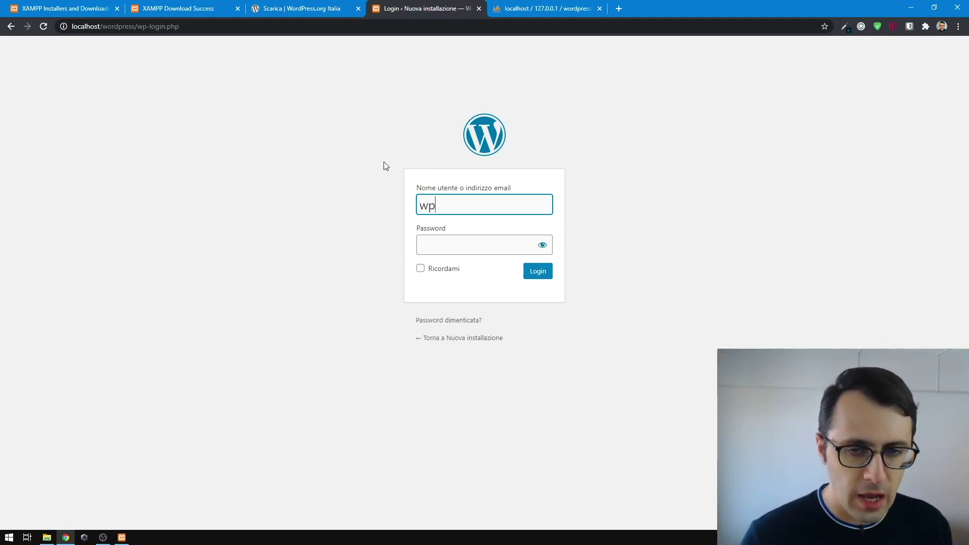
click(446, 244)
key(ctrl+v)
click(421, 268)
click(538, 272)
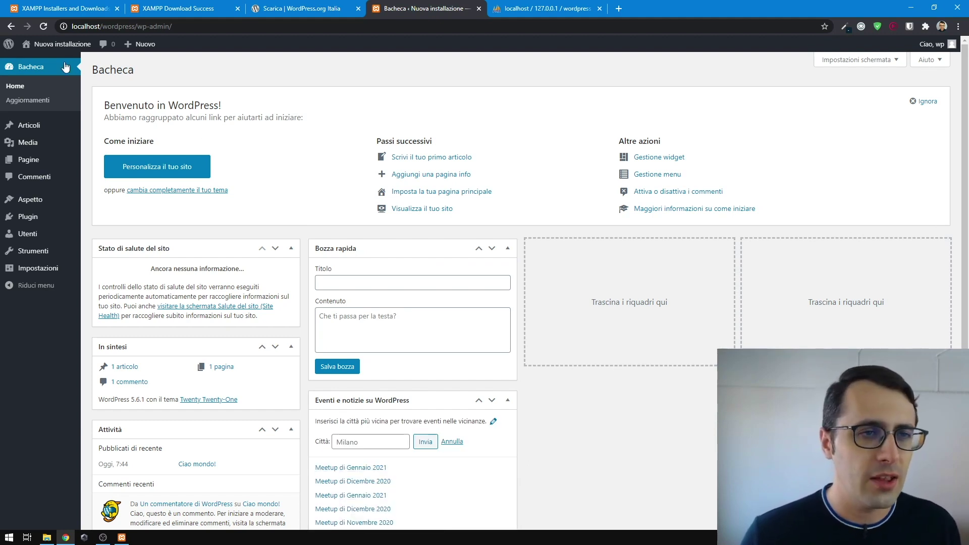
- View the site's front page in a new tab via Visita il sito, then return to Bacheca
mouse_move(61, 45)
right_click(38, 60)
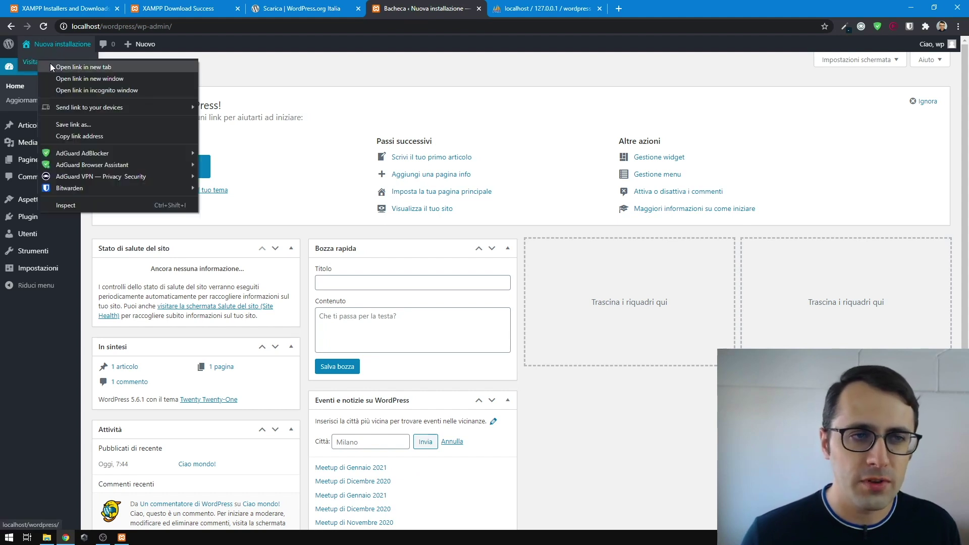
click(50, 64)
click(528, 5)
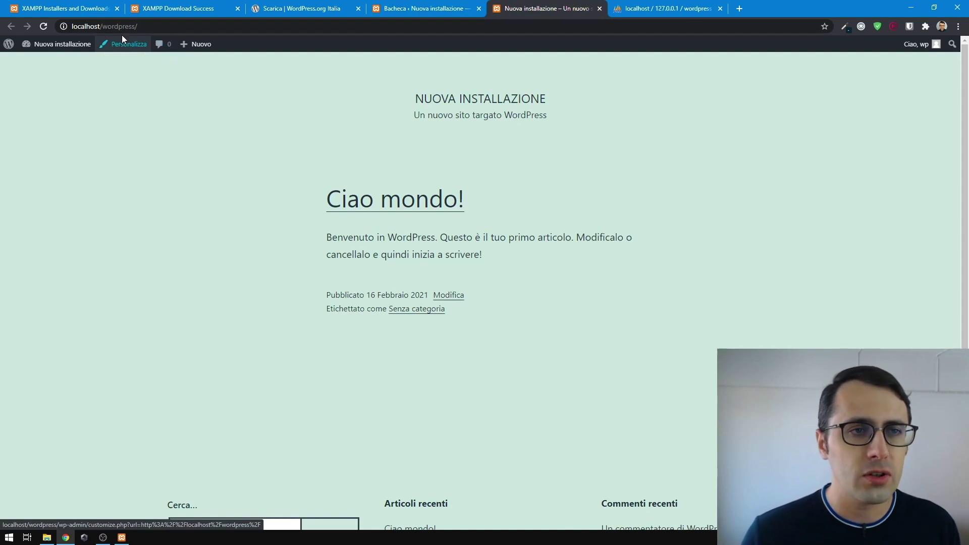
drag(72, 26, 122, 26)
click(172, 150)
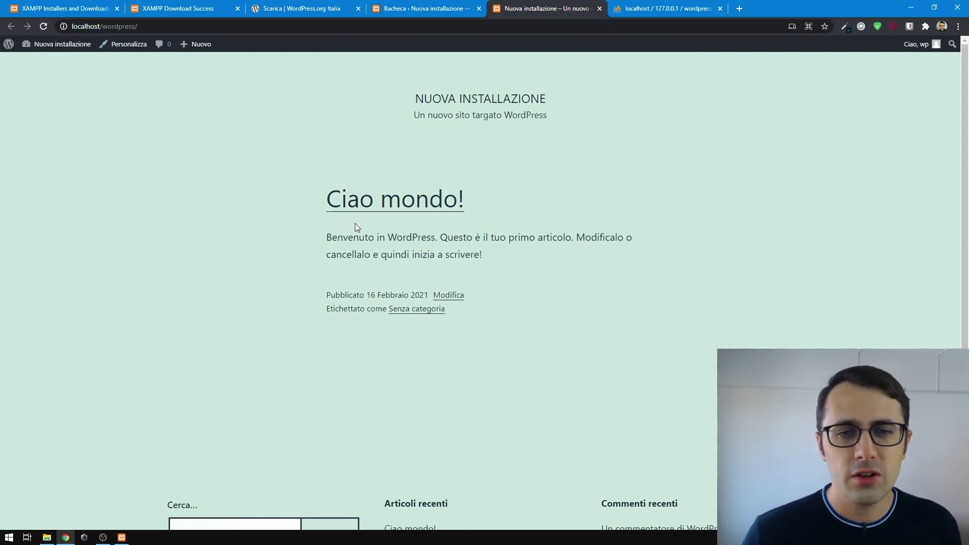
scroll(361, 226, down, 3)
scroll(365, 210, up, 3)
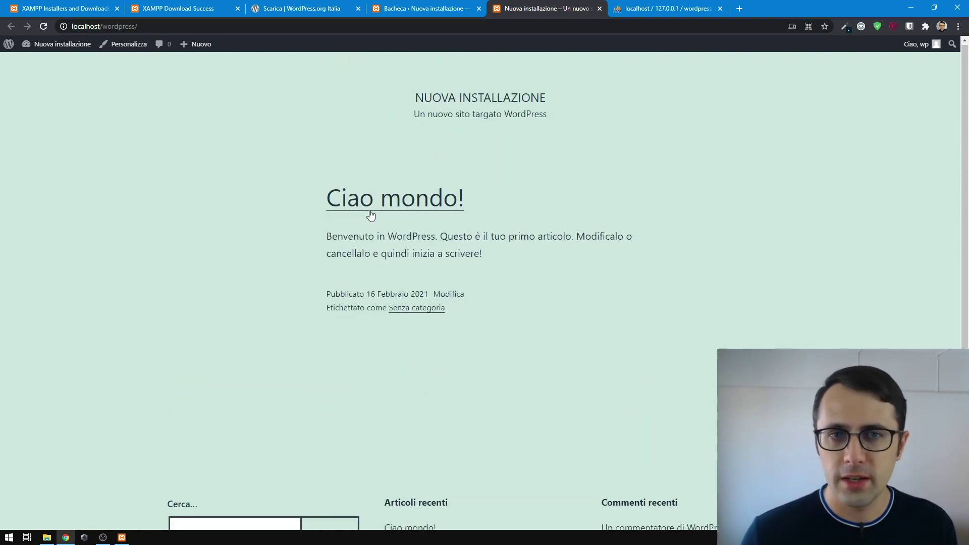
click(399, 11)
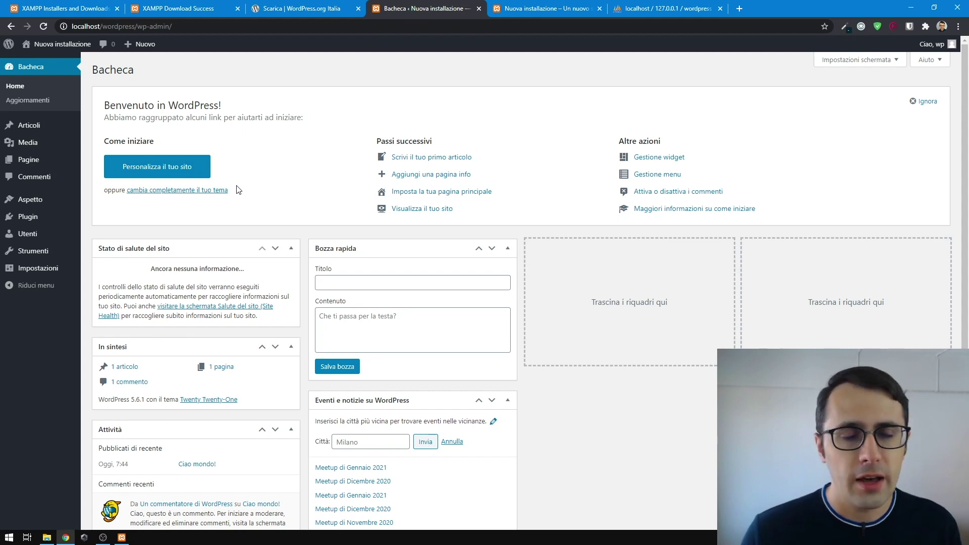
- Browse the Popolari themes under Aspetto > Temi > Aggiungi nuovo
mouse_move(48, 202)
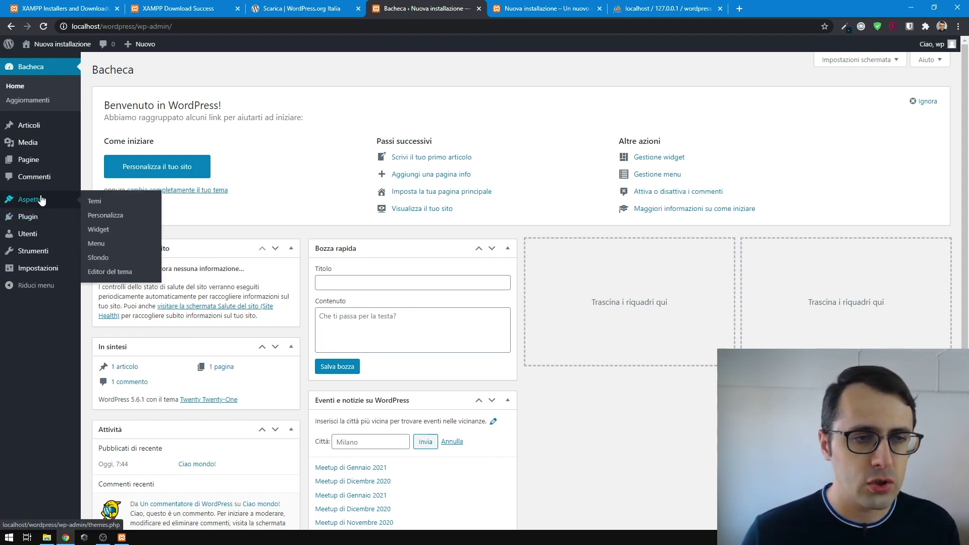
click(91, 200)
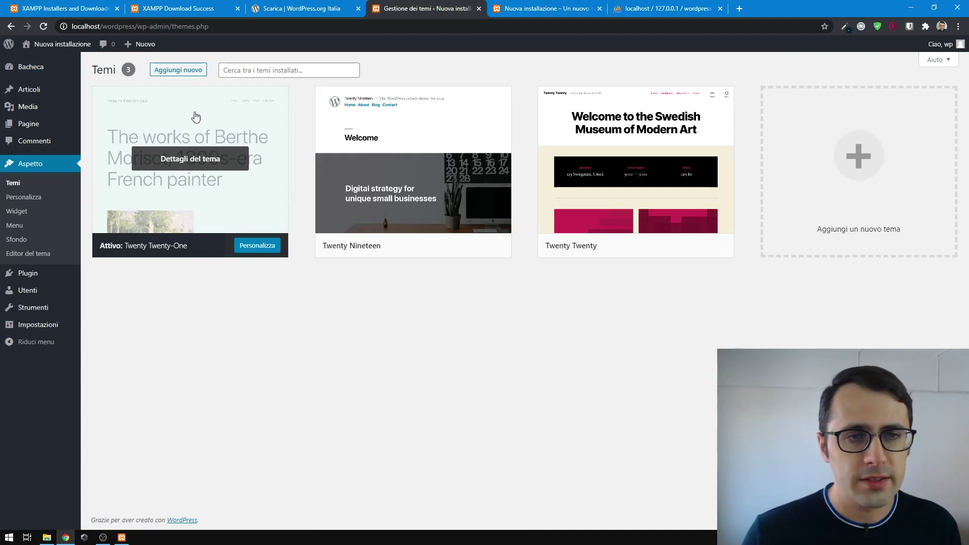
click(176, 71)
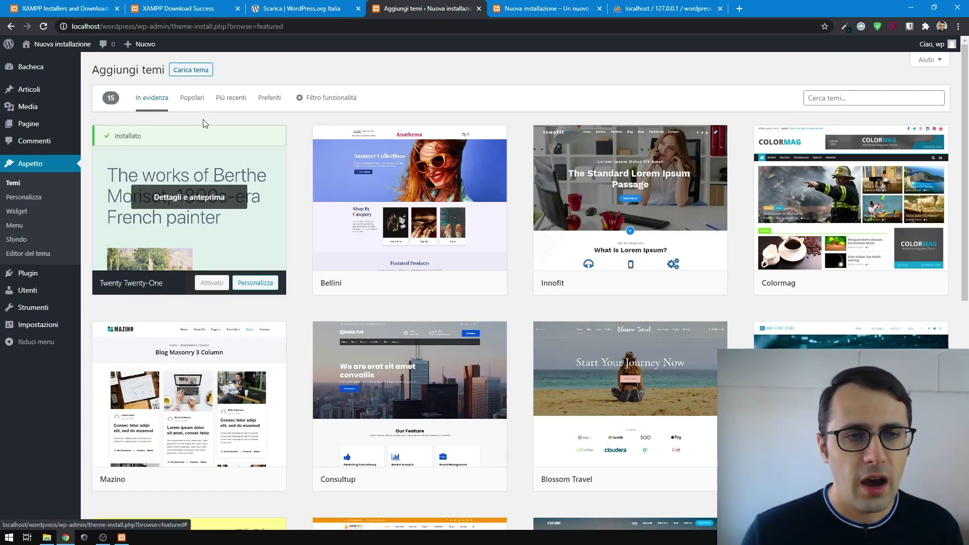
click(194, 97)
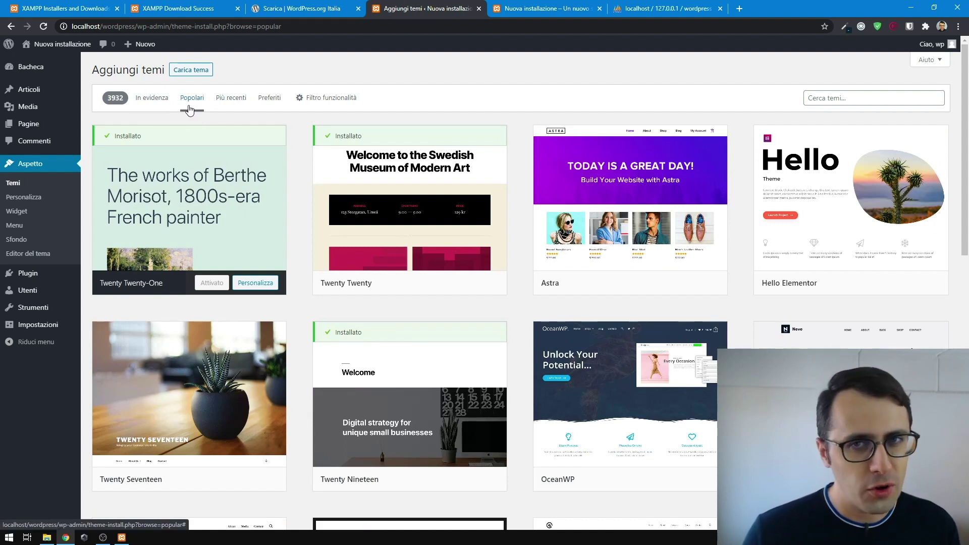
- Install the Astra theme from the popular list and activate it
mouse_move(208, 242)
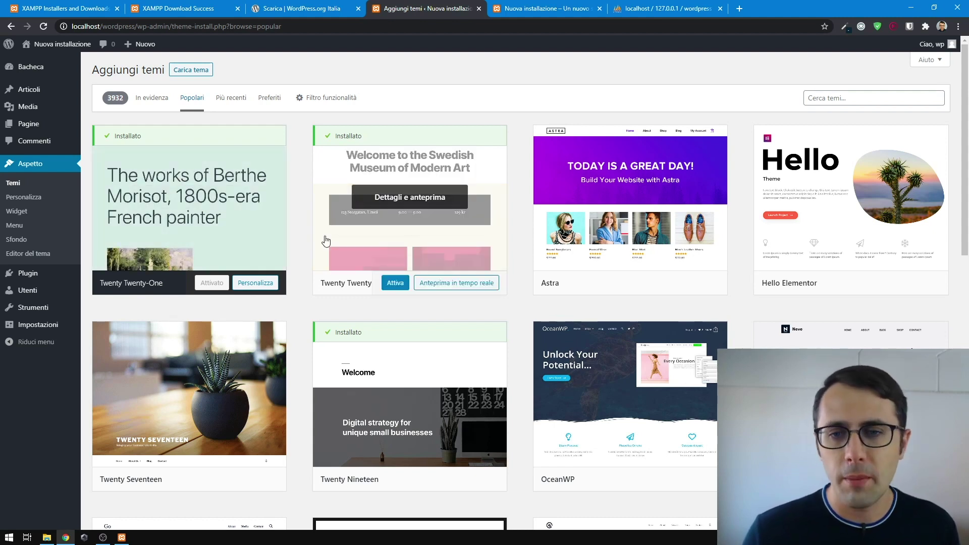
scroll(346, 210, down, 2)
scroll(331, 253, up, 2)
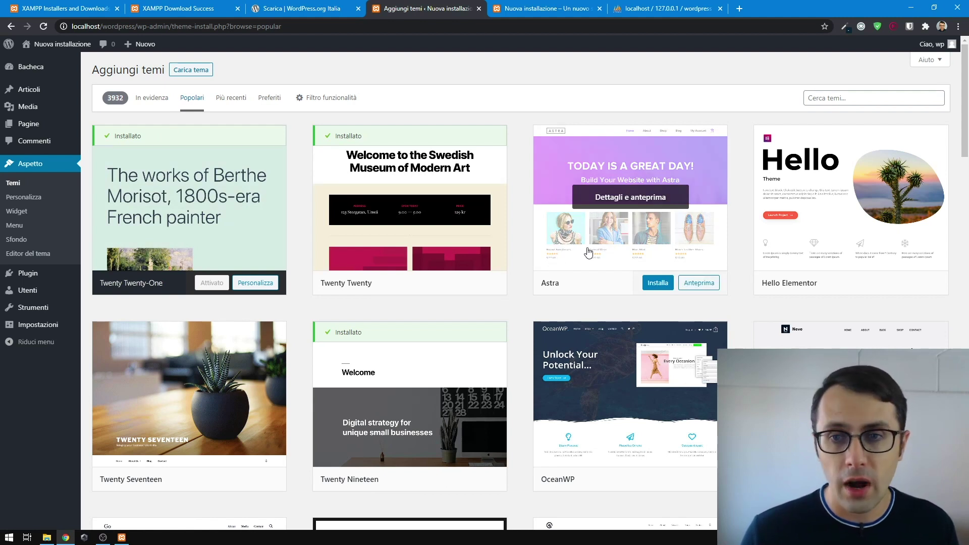
click(660, 283)
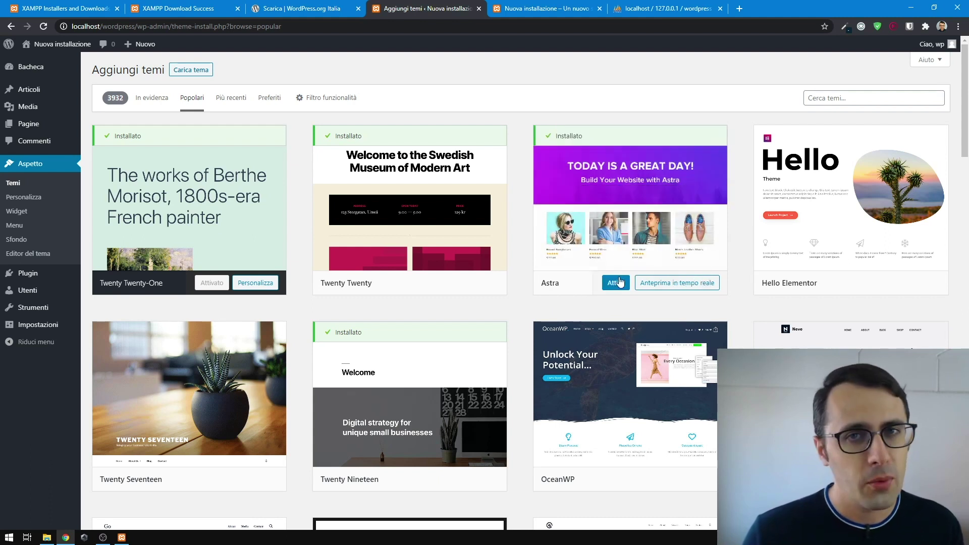
click(615, 285)
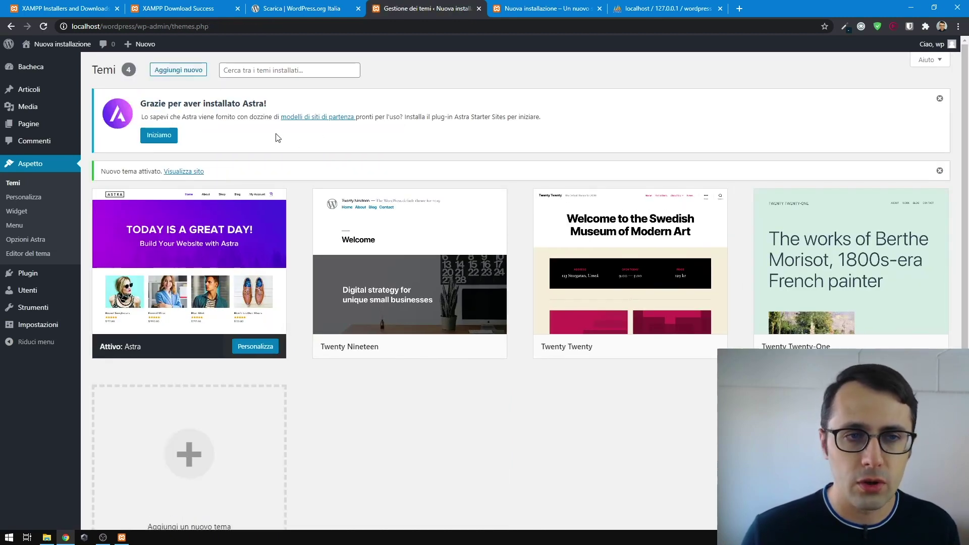
- Reload the site's front page to show the Ciao mondo! post and sidebar in Astra's layout
drag(140, 103, 266, 102)
click(546, 7)
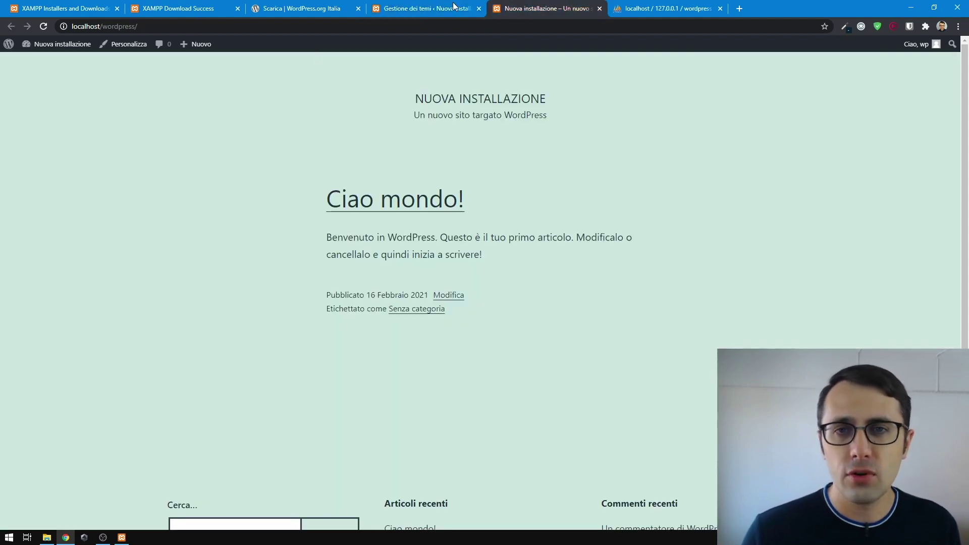
click(43, 26)
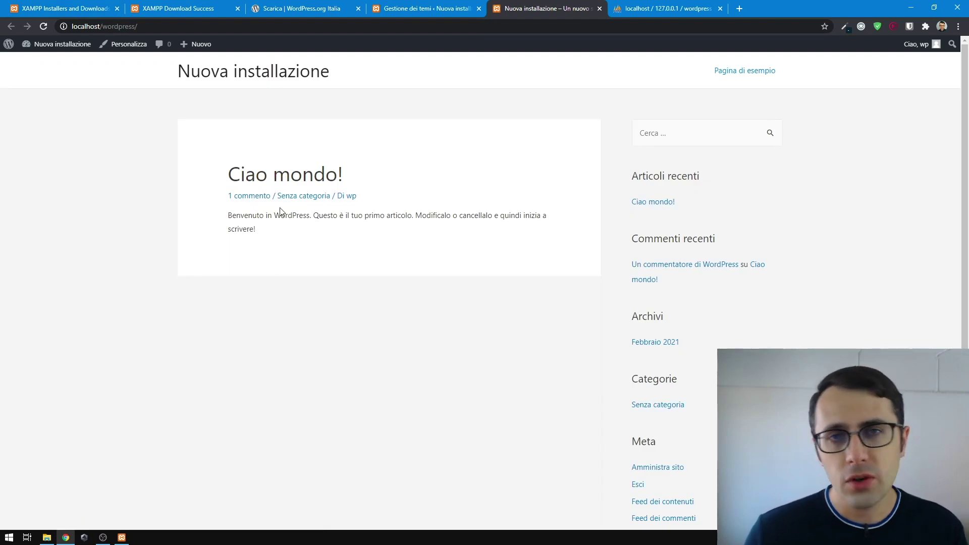
scroll(297, 211, down, 2)
scroll(341, 271, up, 2)
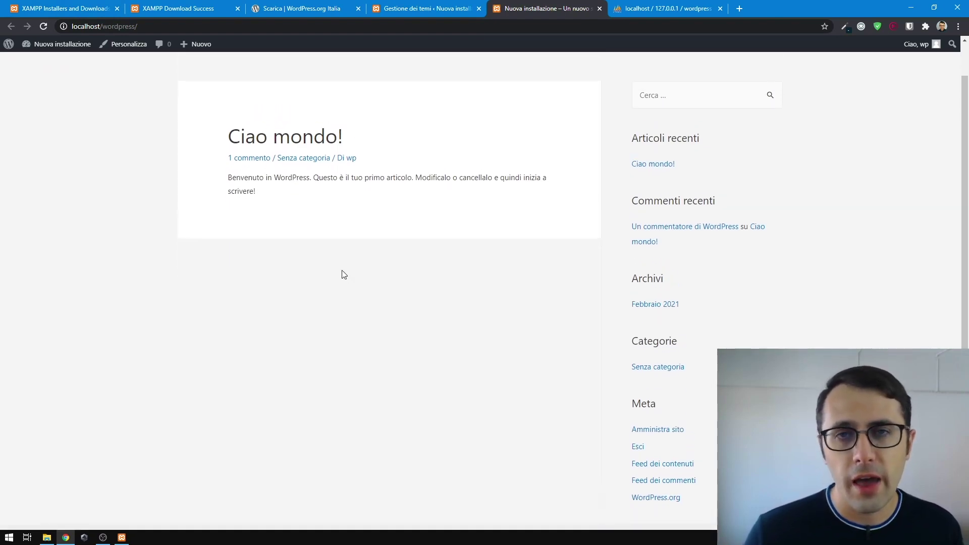